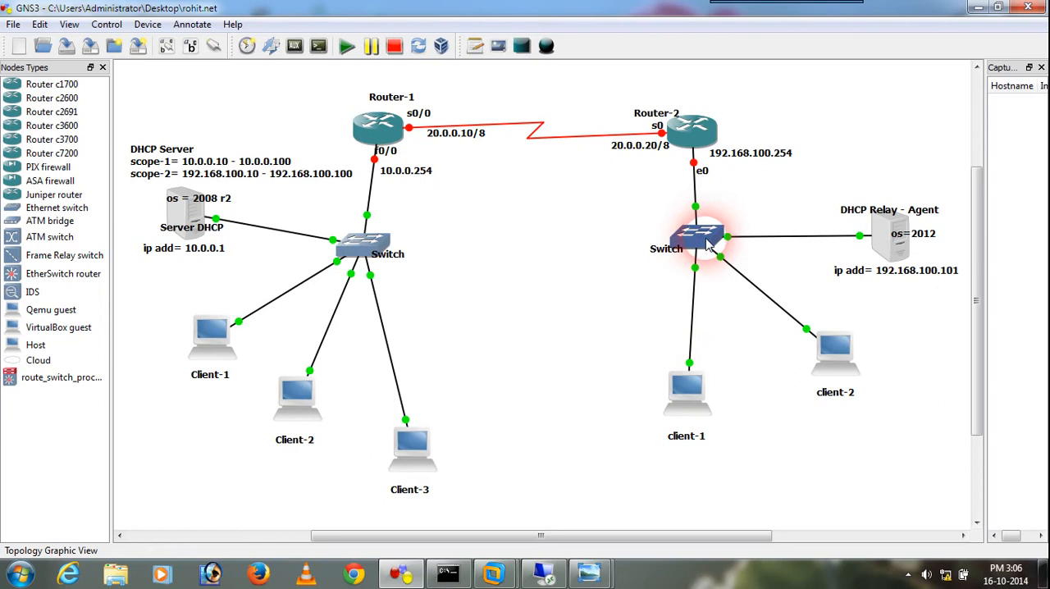
# Examine the topology's DHCP server, routers, switches, relay agent and clients, and view the DHCP relay agent notes image
pyautogui.moveTo(704, 237)
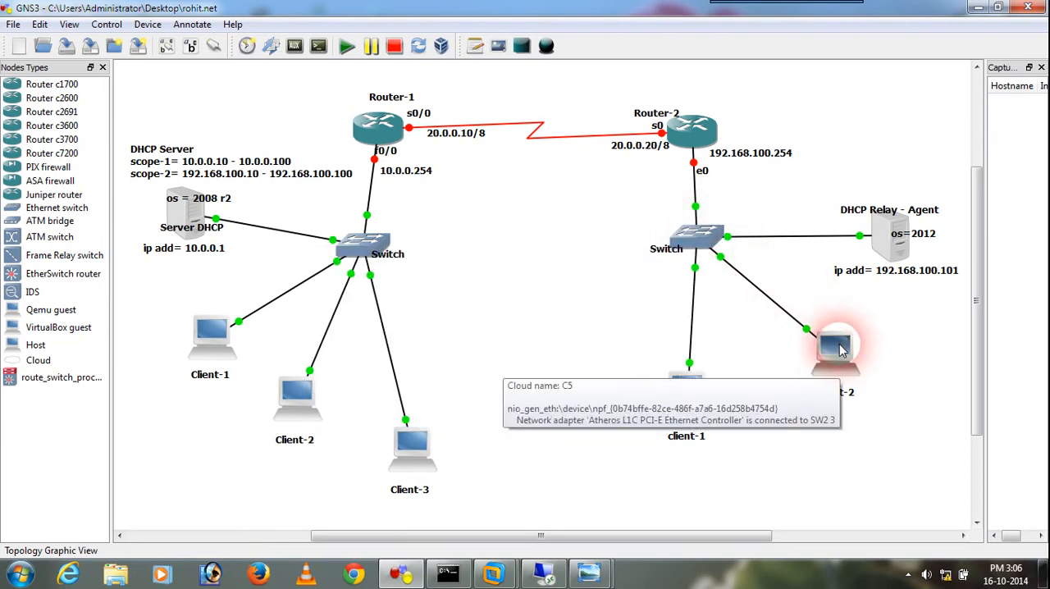
pyautogui.moveTo(897, 249)
pyautogui.moveTo(691, 140)
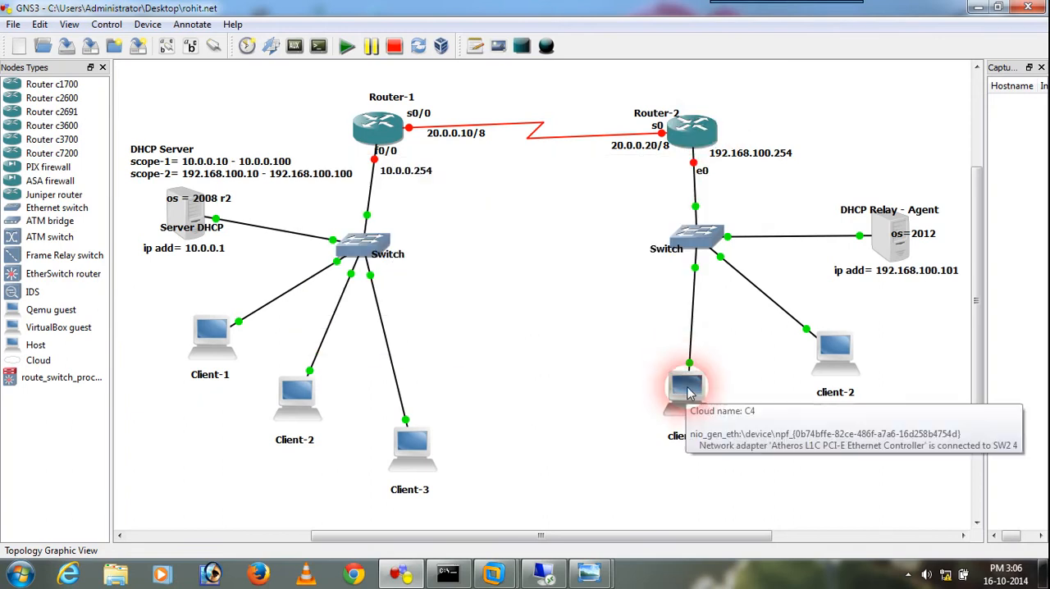
pyautogui.moveTo(201, 210)
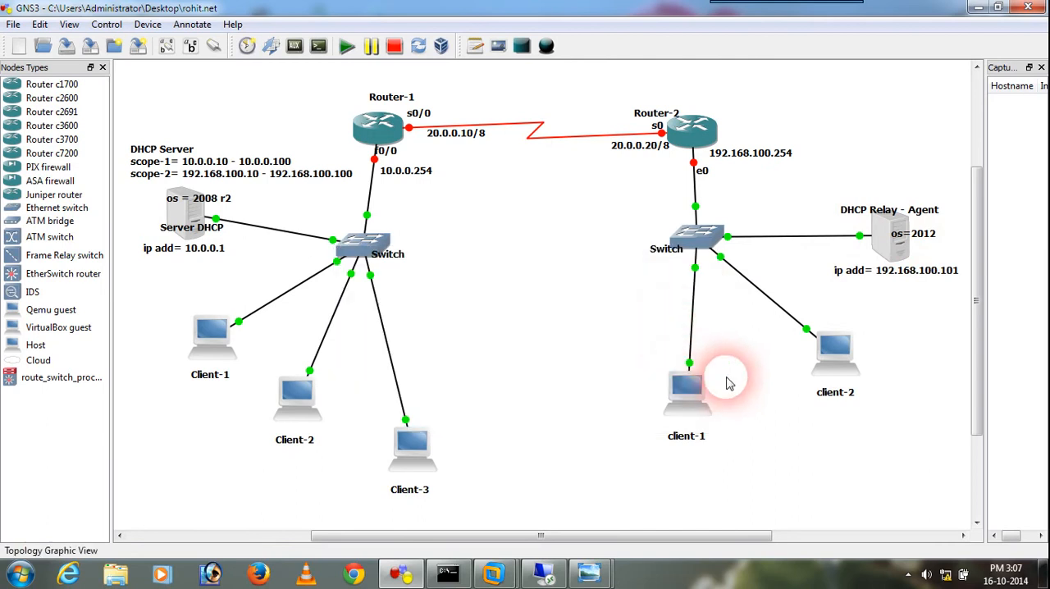
pyautogui.moveTo(698, 386)
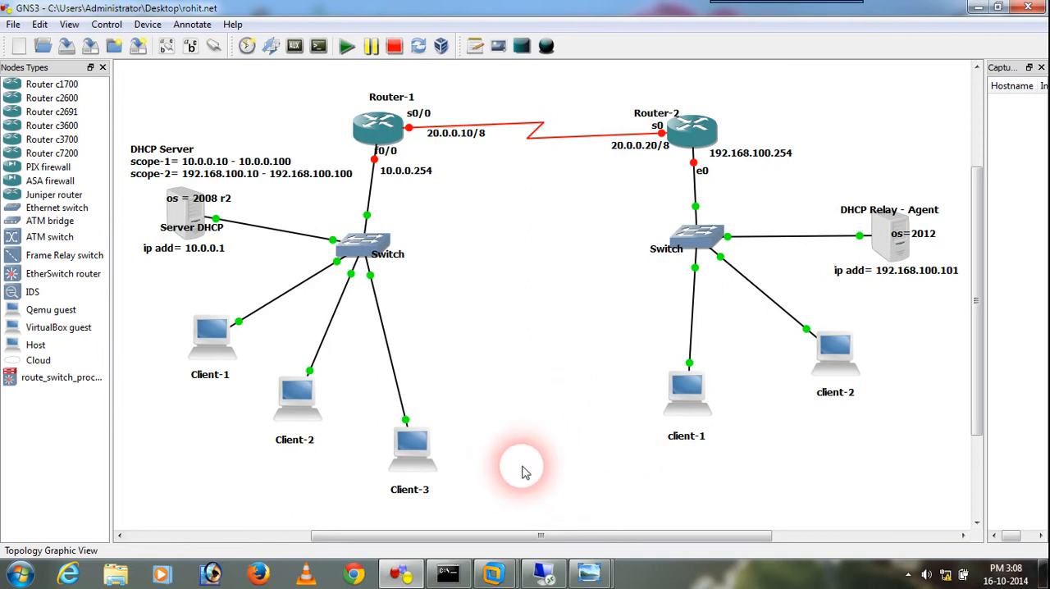
pyautogui.moveTo(597, 577)
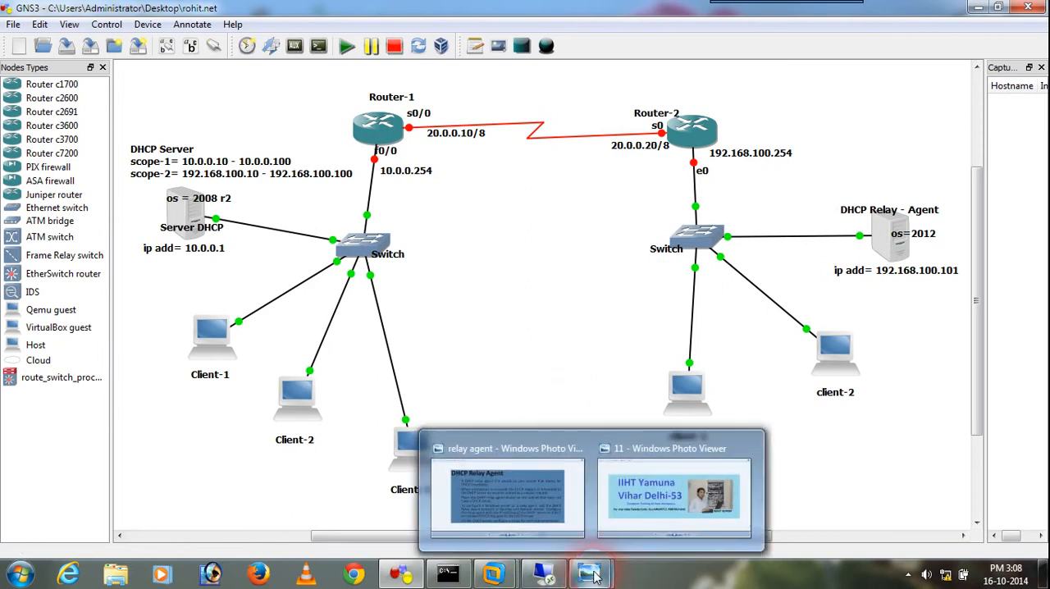
pyautogui.click(521, 503)
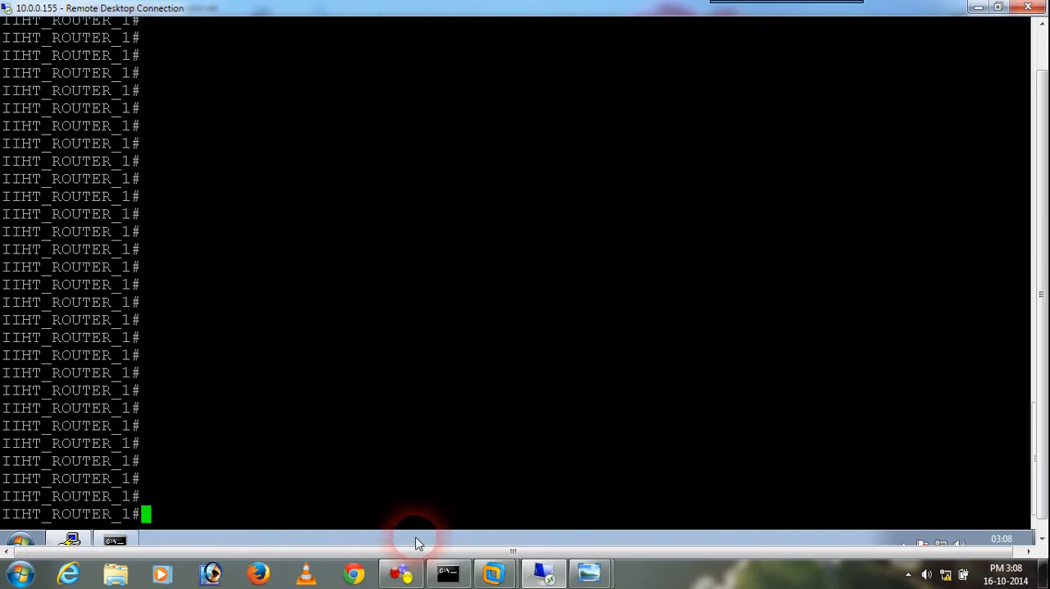
pyautogui.click(402, 574)
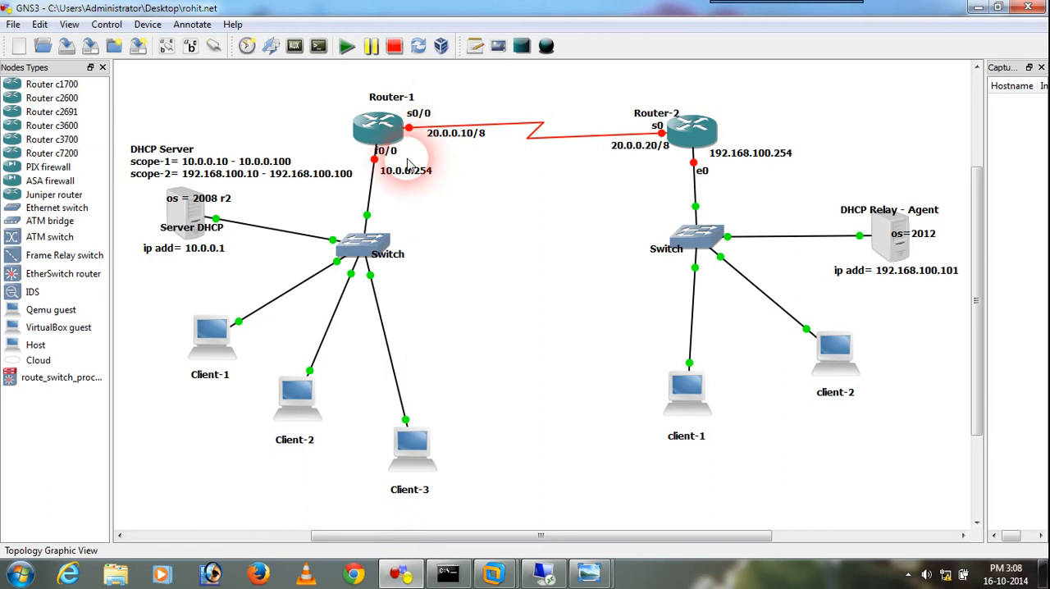
# Switch to the Remote Desktop session and list Router 1's interfaces with show ip interface brief
pyautogui.click(548, 579)
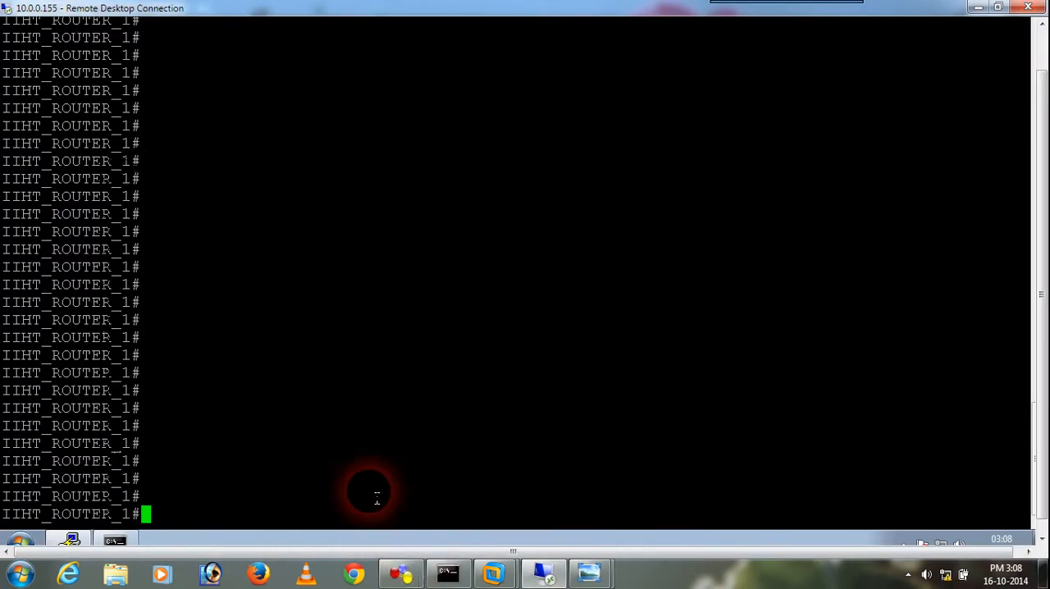
pyautogui.write('show i')
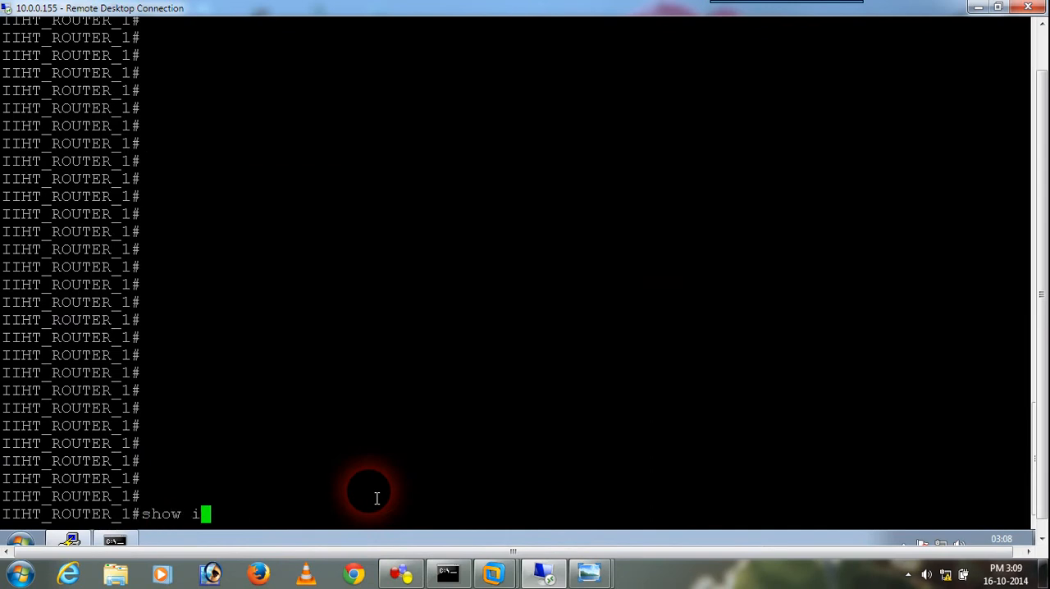
pyautogui.write('p interface brief')
pyautogui.press('Return')
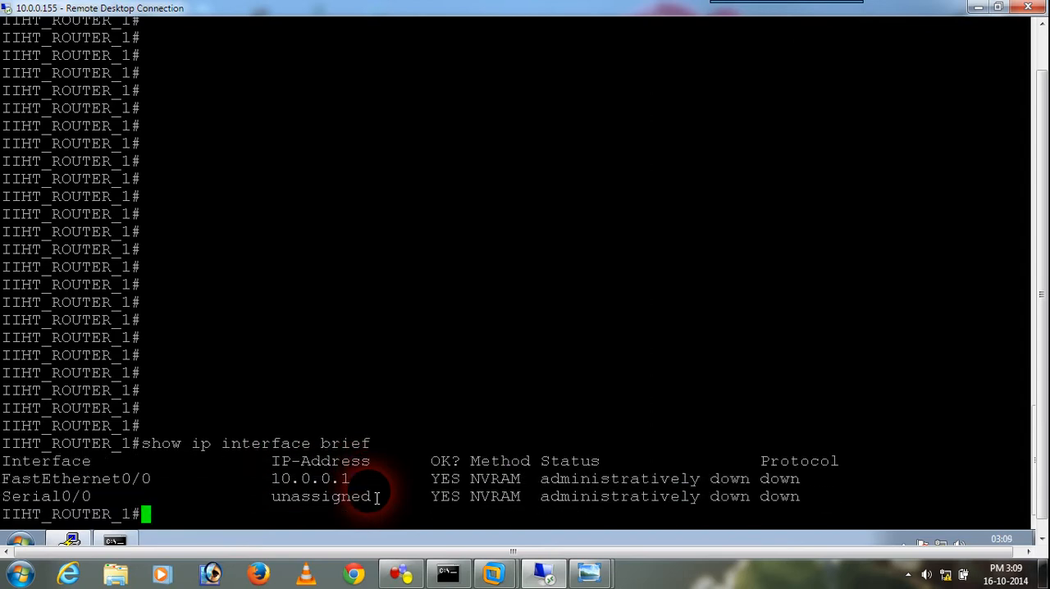
pyautogui.moveTo(3, 478); pyautogui.dragTo(148, 517)
pyautogui.click(181, 523)
# In Router 1's global configuration mode, assign interface f0/0 the IP address 10.0.0.254 with mask 255.0.0.0
pyautogui.write('conf t')
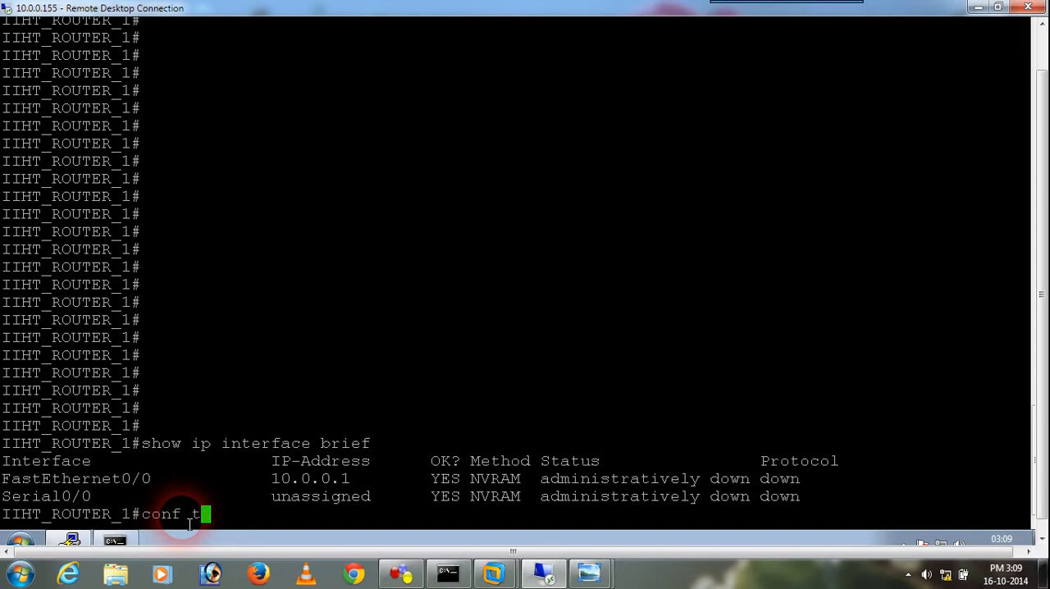
pyautogui.press('Return')
pyautogui.press('Return')
pyautogui.press('Return')
pyautogui.press('Return')
pyautogui.press('Return')
pyautogui.press('Return')
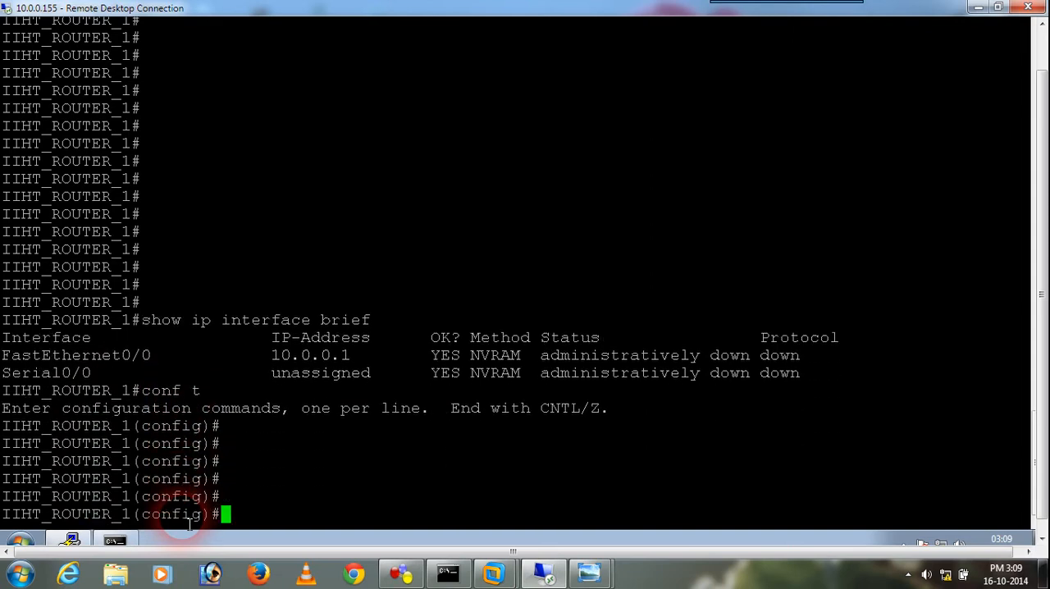
pyautogui.write('int f0/0')
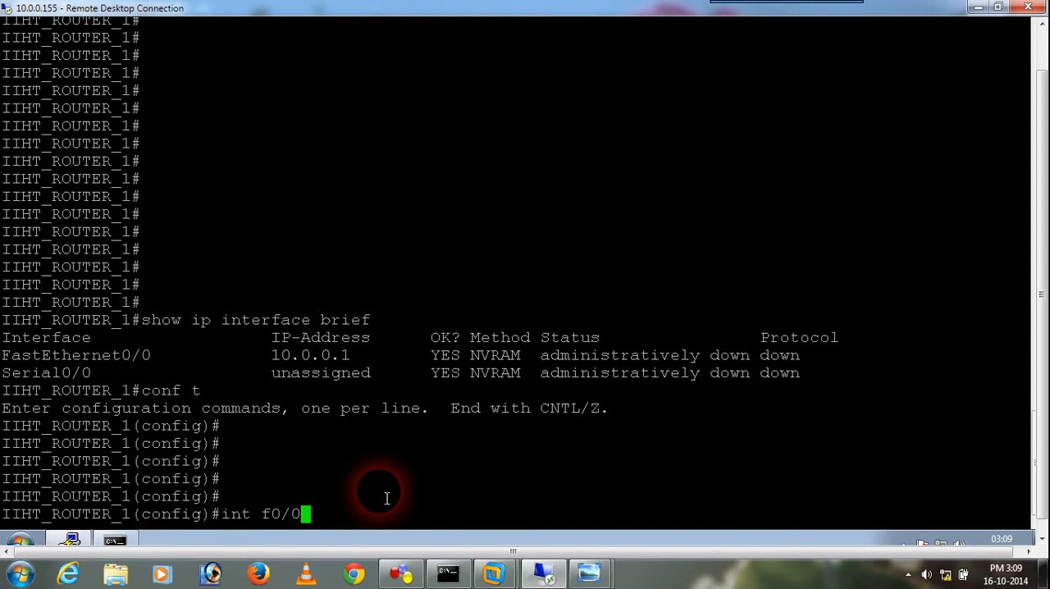
pyautogui.press('Return')
pyautogui.write('ip ')
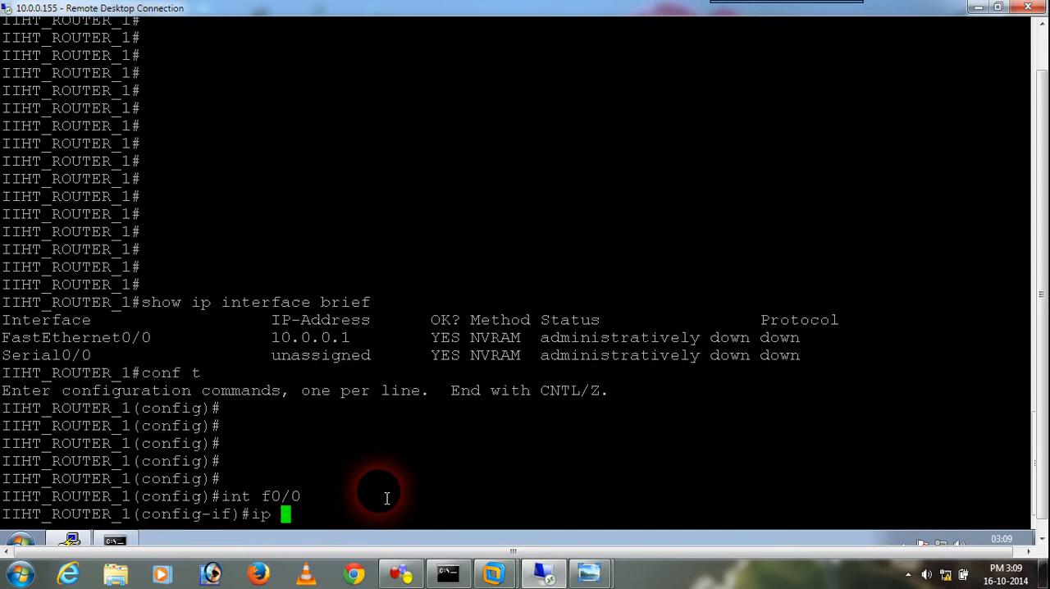
pyautogui.write('address')
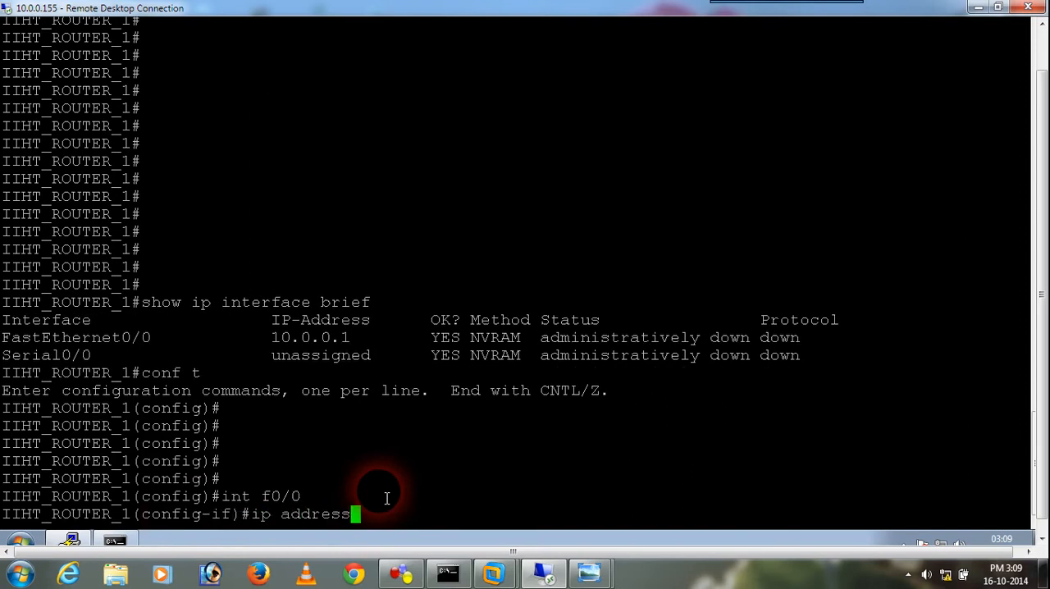
pyautogui.write(' 10.0.0.254')
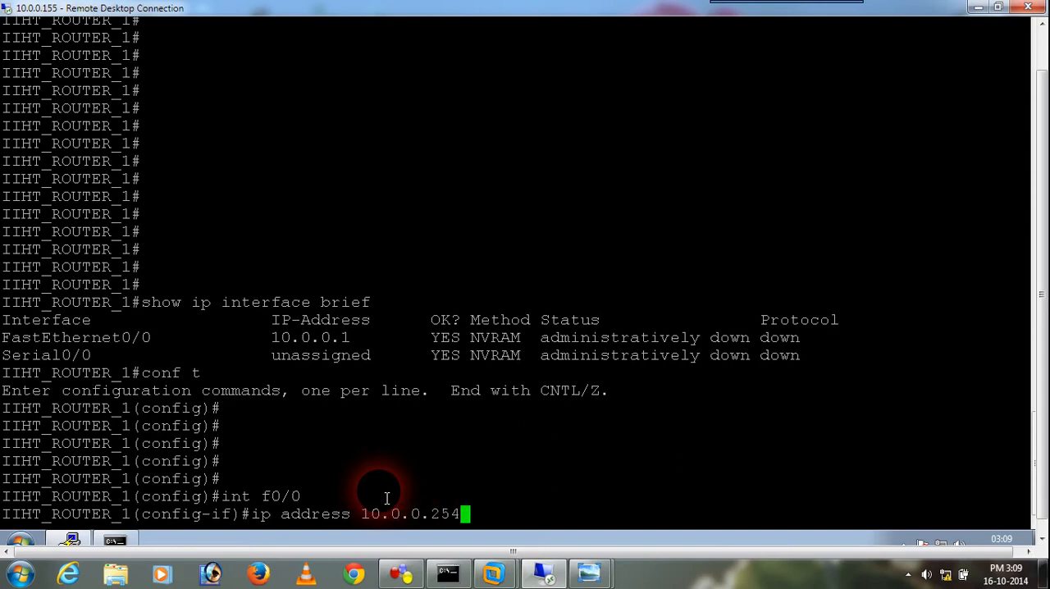
pyautogui.write(' 255.0.0.0')
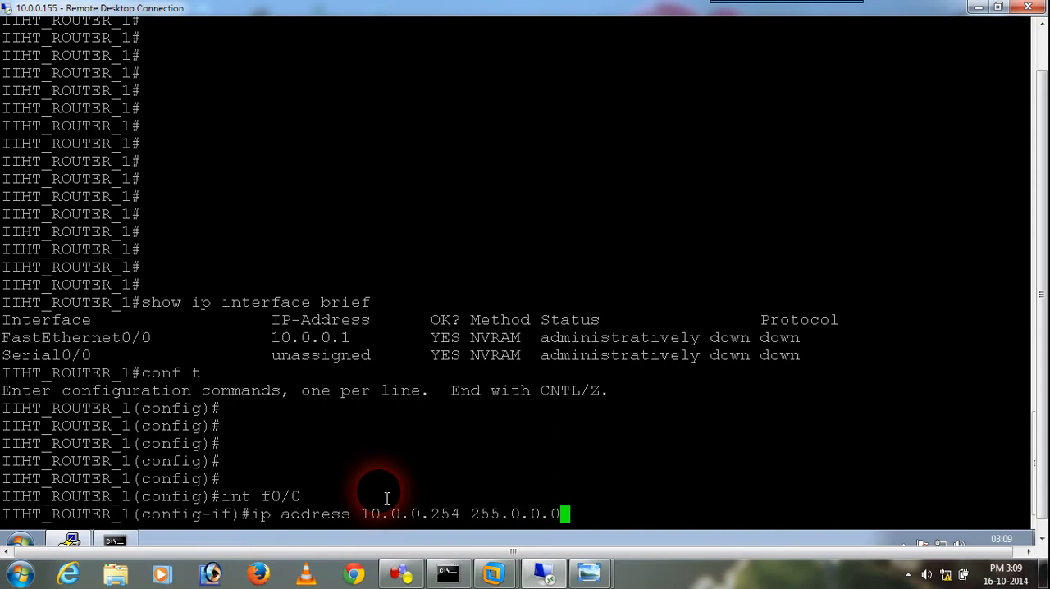
pyautogui.press('Return')
# Enable interface f0/0 with no shutdown and return to global configuration mode
pyautogui.write('n')
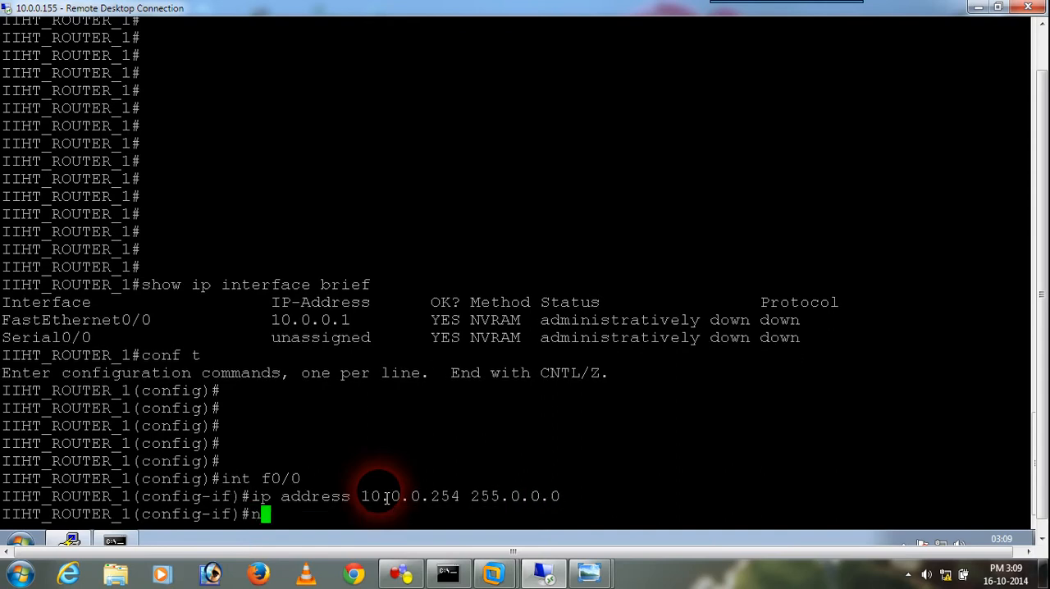
pyautogui.write('o shutdown')
pyautogui.press('Return')
pyautogui.write('exit')
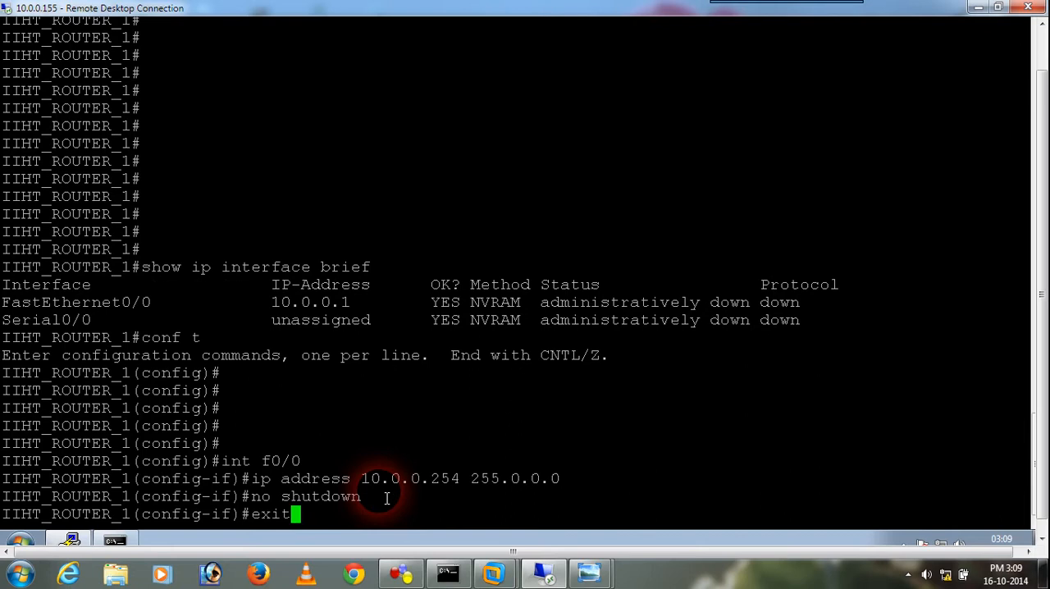
pyautogui.press('Return')
pyautogui.press('Return')
pyautogui.press('Return')
pyautogui.press('Return')
# Enter interface configuration mode for serial interface s0/0, correcting the mistyped interface name
pyautogui.write('int')
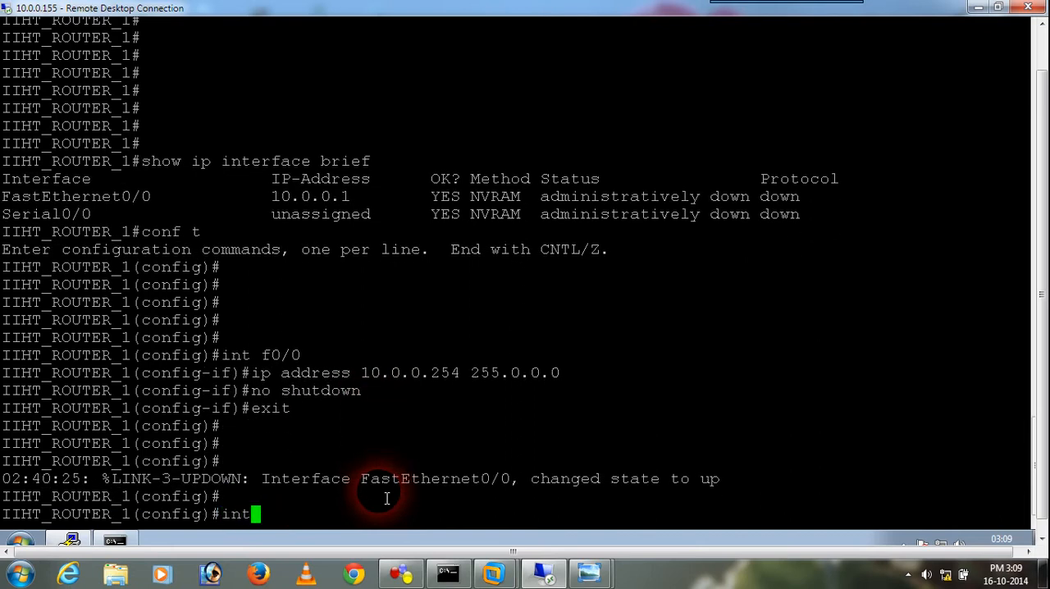
pyautogui.write(' s0')
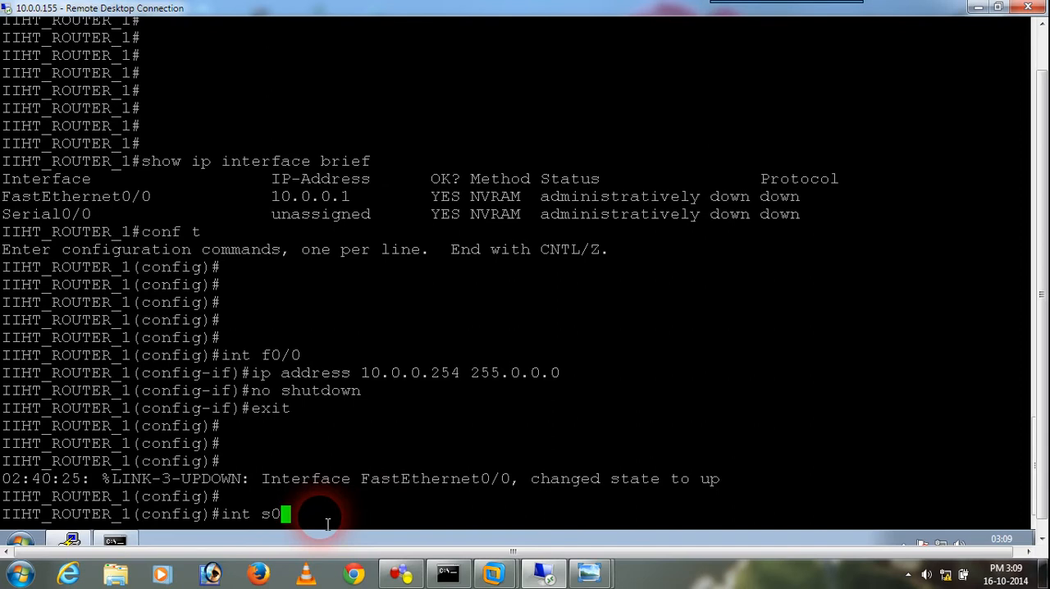
pyautogui.write('/0//')
pyautogui.press('Return')
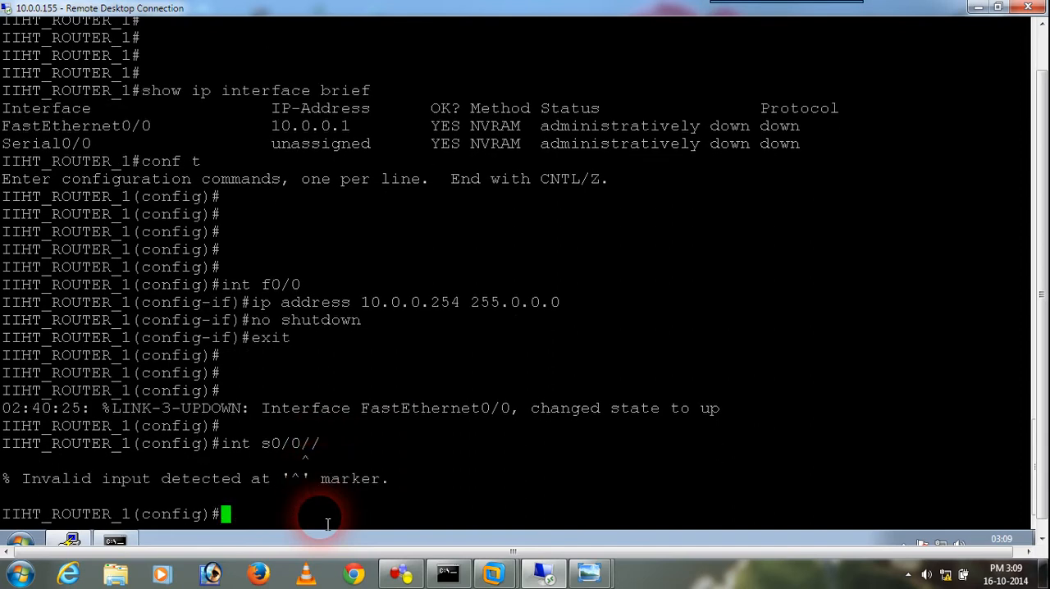
pyautogui.press('Up')
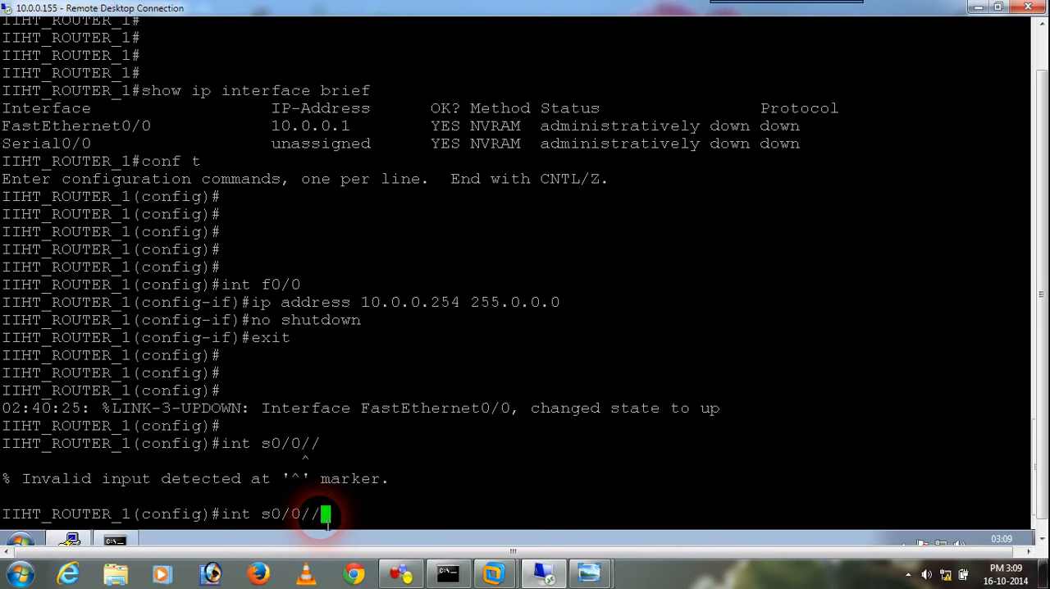
pyautogui.press('BackSpace')
pyautogui.press('BackSpace')
pyautogui.press('Return')
pyautogui.press('Return')
pyautogui.press('Return')
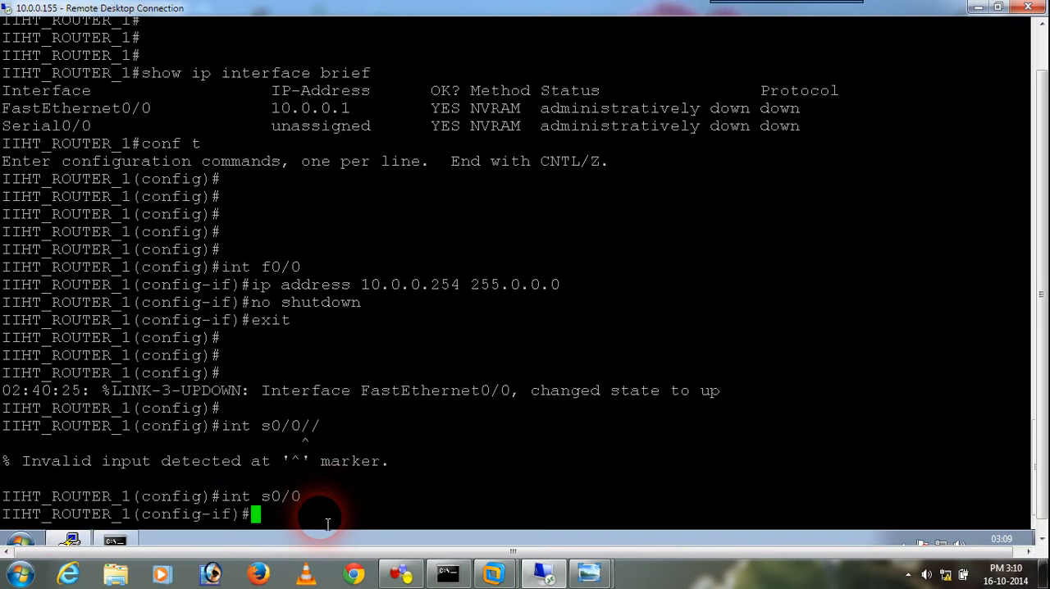
# Assign the serial interface s0/0 the IP address 20.0.0.10 with mask 255.0.0.0
pyautogui.write('ip a')
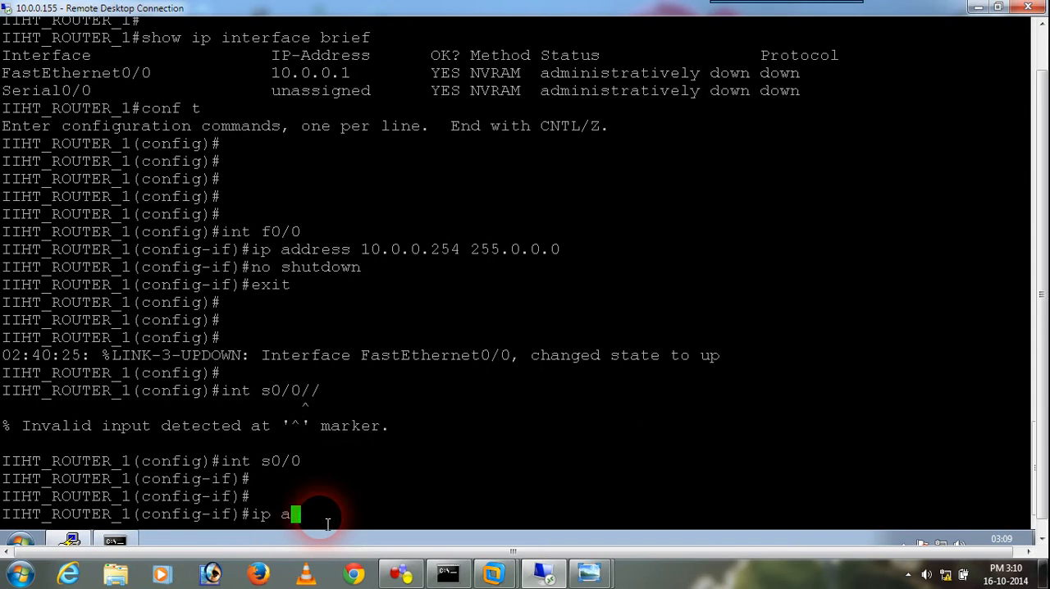
pyautogui.write('dd 20.0.0.10 255.0.0.0')
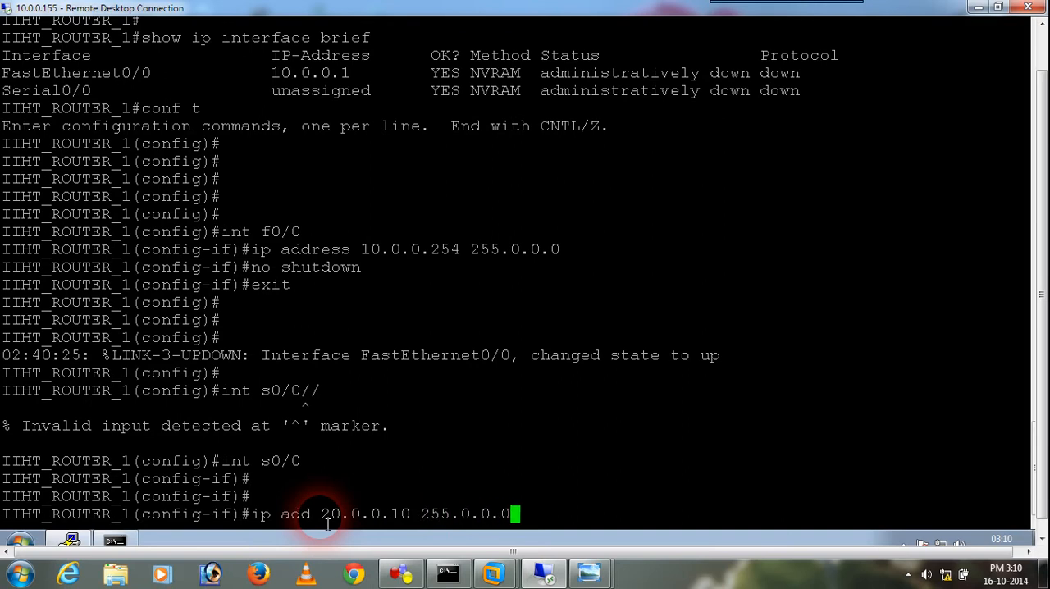
pyautogui.press('Return')
# Enable serial interface s0/0 with no shu and exit to global configuration mode
pyautogui.write('no s')
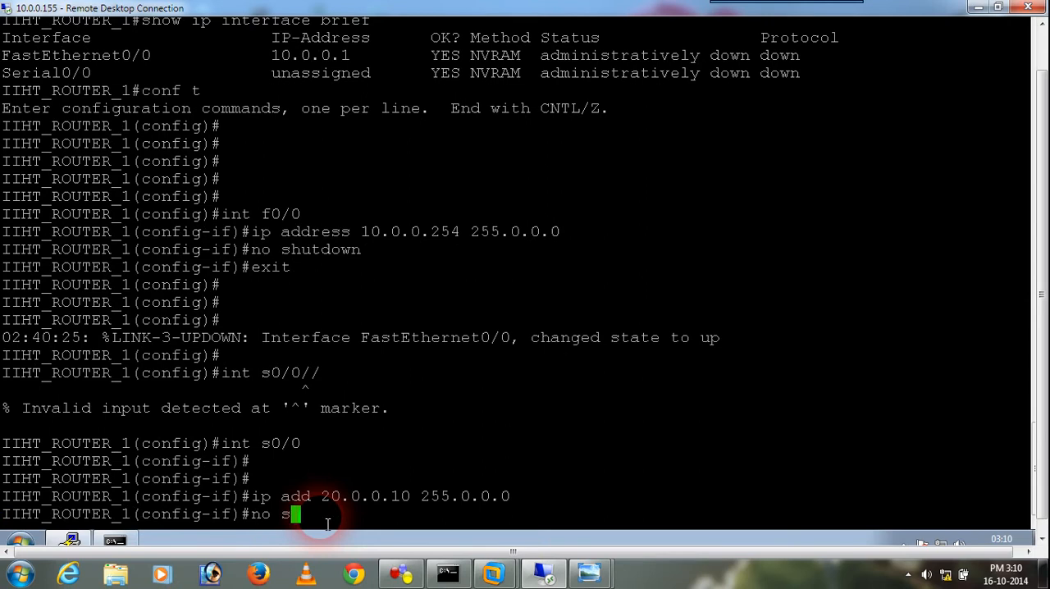
pyautogui.write('t')
pyautogui.press('BackSpace')
pyautogui.write('hu')
pyautogui.press('Return')
pyautogui.write('exit')
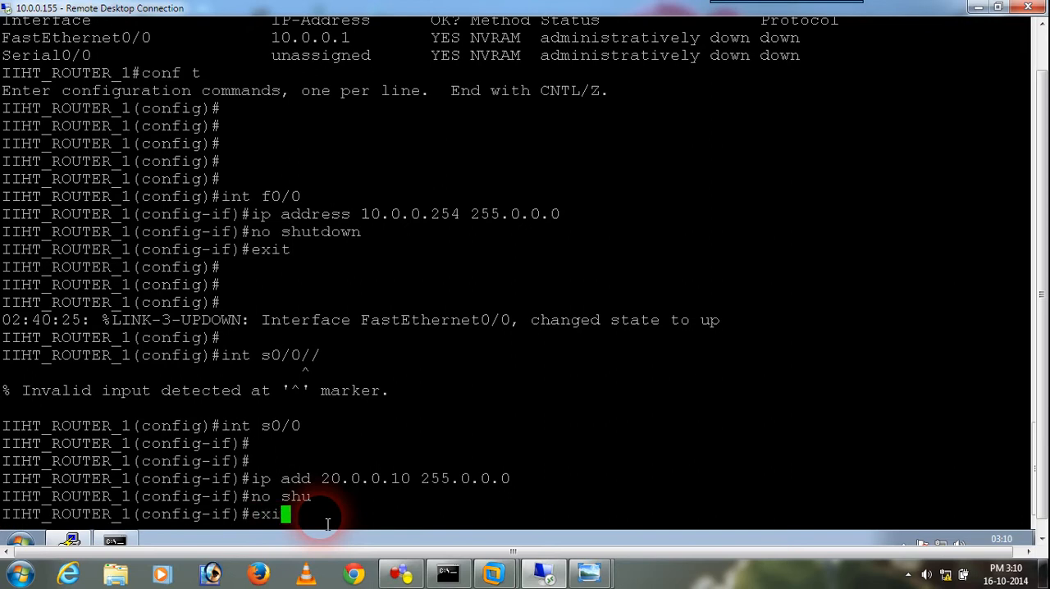
pyautogui.press('Return')
pyautogui.press('Return')
pyautogui.press('Return')
pyautogui.press('Return')
pyautogui.press('Return')
pyautogui.press('Return')
pyautogui.press('Return')
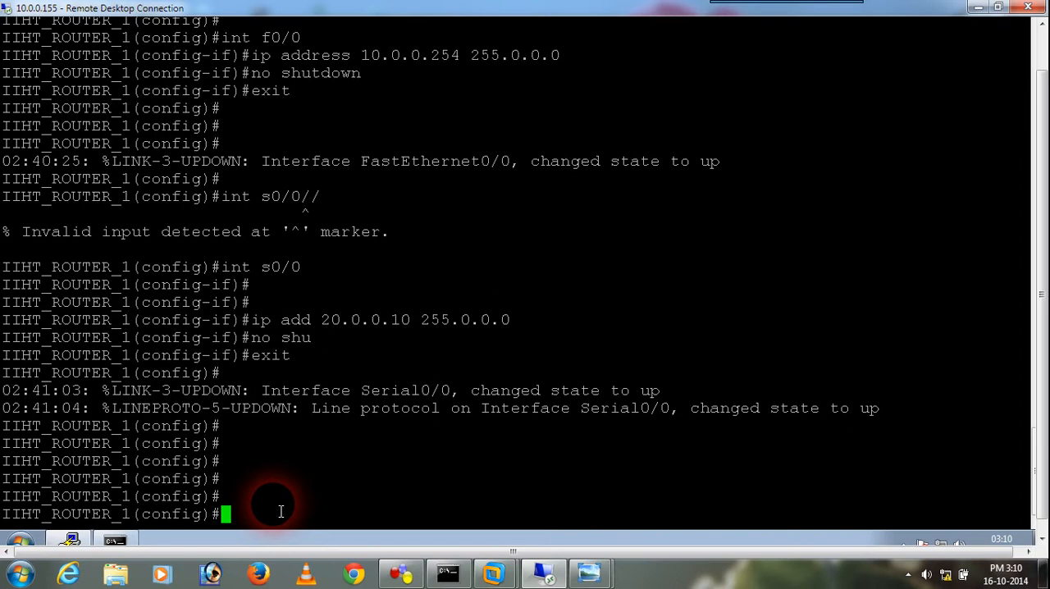
# Start RIP routing on Router 1 and add network 10.0.0.0
pyautogui.write('router rip')
pyautogui.press('Return')
pyautogui.write('net ')
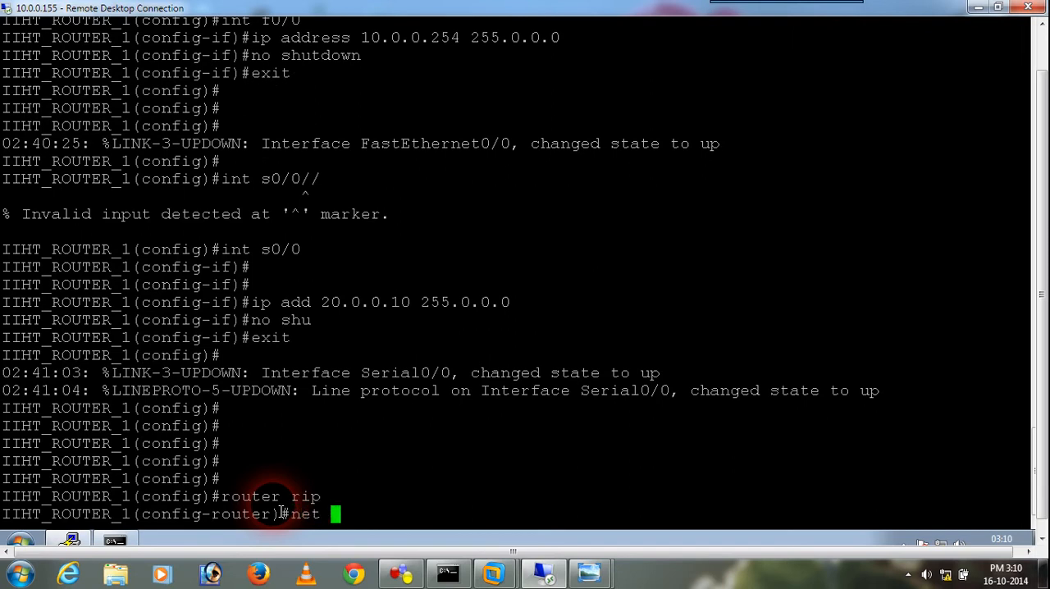
pyautogui.write('10.0.0.0')
pyautogui.press('Return')
# Add network 20.0.0.0 to Router 1's RIP configuration
pyautogui.press('Up')
pyautogui.press('BackSpace')
pyautogui.press('BackSpace')
pyautogui.press('BackSpace')
pyautogui.press('BackSpace')
pyautogui.press('BackSpace')
pyautogui.press('BackSpace')
pyautogui.press('BackSpace')
pyautogui.press('BackSpace')
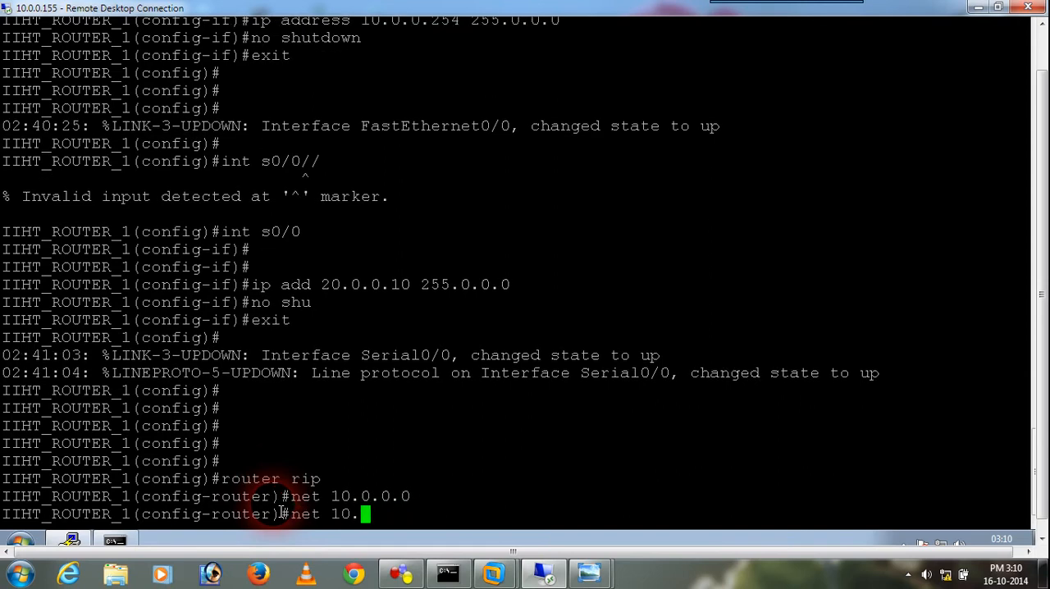
pyautogui.write('20.0.0.0')
pyautogui.press('Return')
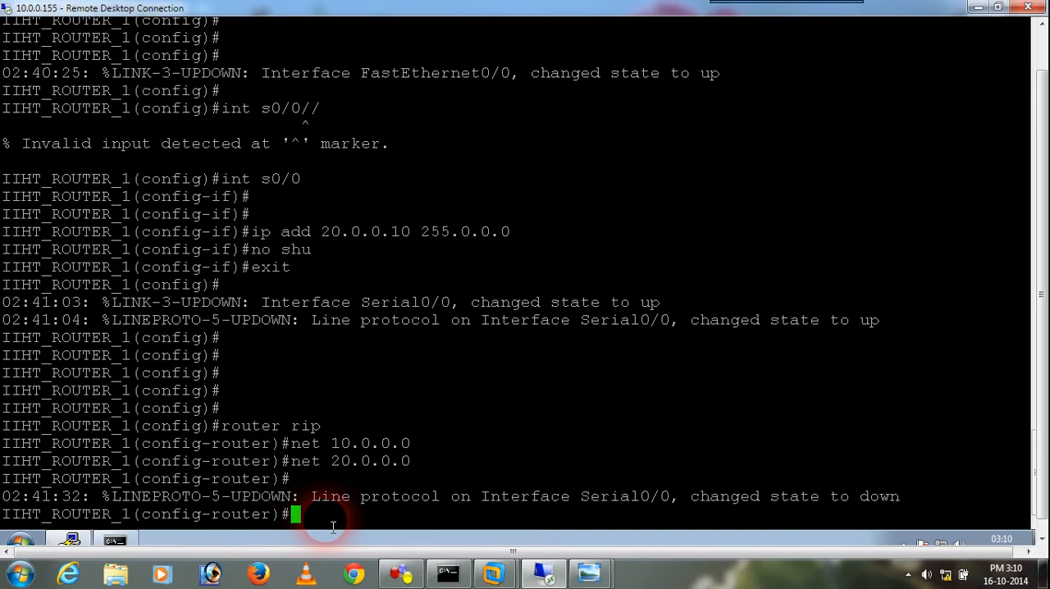
# Leave RIP configuration and global configuration mode, returning to Router 1's privileged prompt
pyautogui.write('ex')
pyautogui.press('Return')
pyautogui.press('Return')
pyautogui.press('Return')
pyautogui.press('Return')
pyautogui.press('Return')
pyautogui.write('exit')
pyautogui.press('Return')
pyautogui.press('Return')
pyautogui.press('Return')
pyautogui.press('Return')
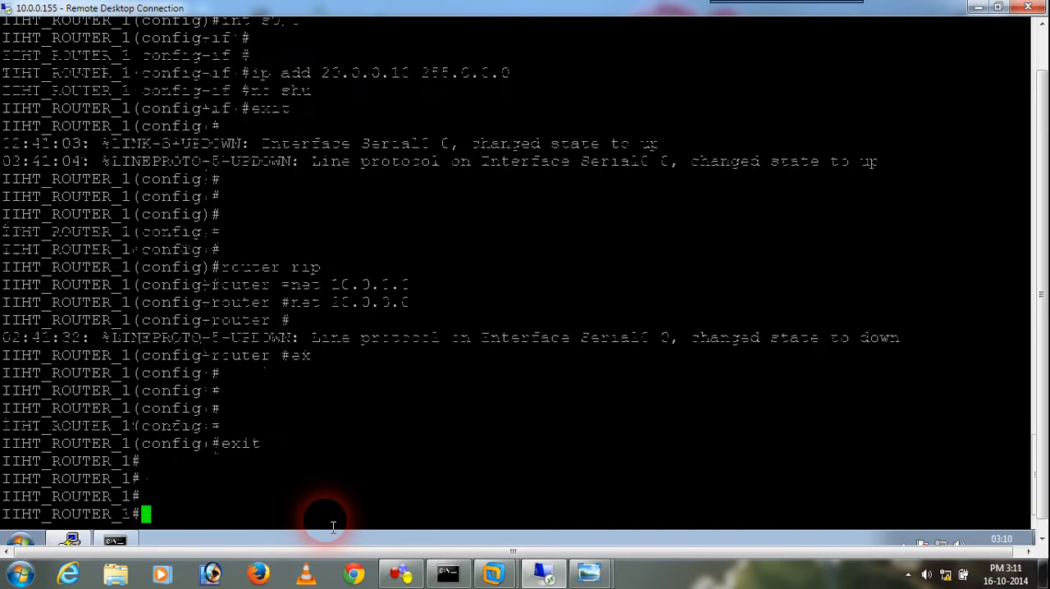
pyautogui.press('Return')
pyautogui.press('Return')
pyautogui.press('Return')
pyautogui.press('Return')
pyautogui.press('Return')
pyautogui.press('Return')
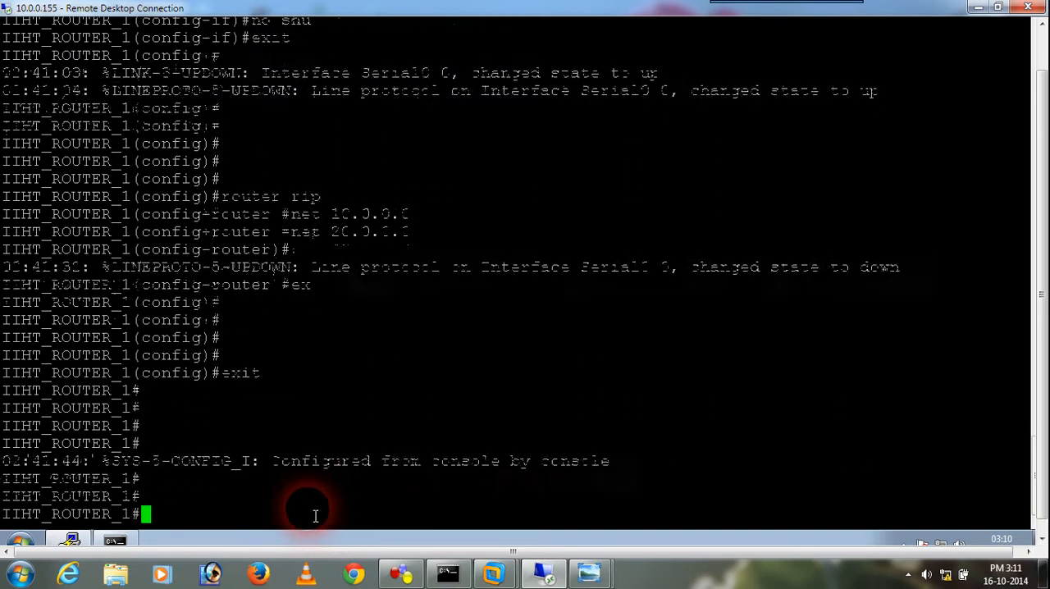
# Show Router 1's interface summary with show ip interface brief, and display its routing table with sh ip route
pyautogui.write('show ip interface brief')
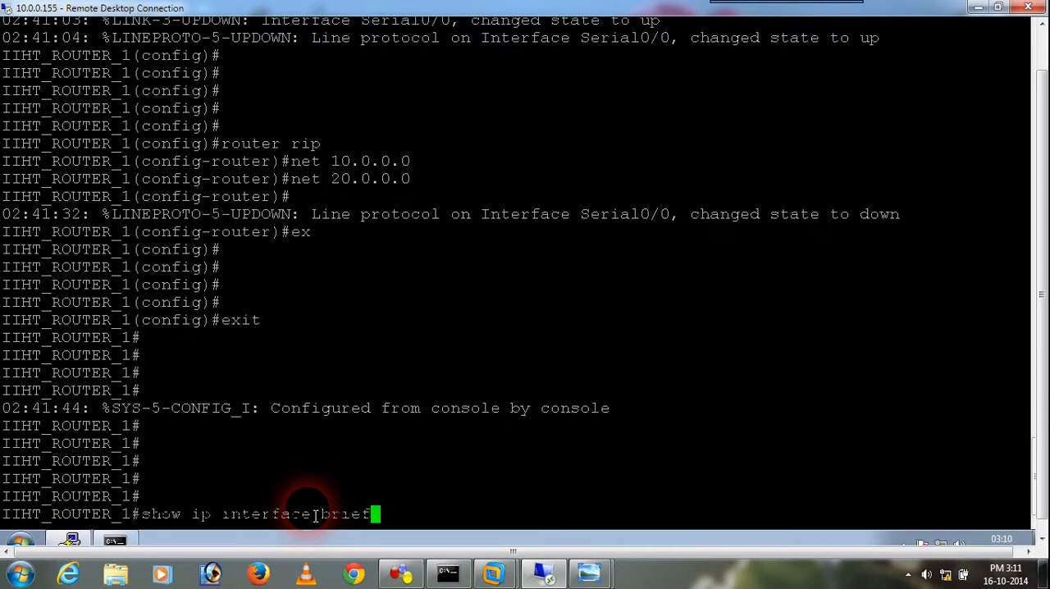
pyautogui.press('Return')
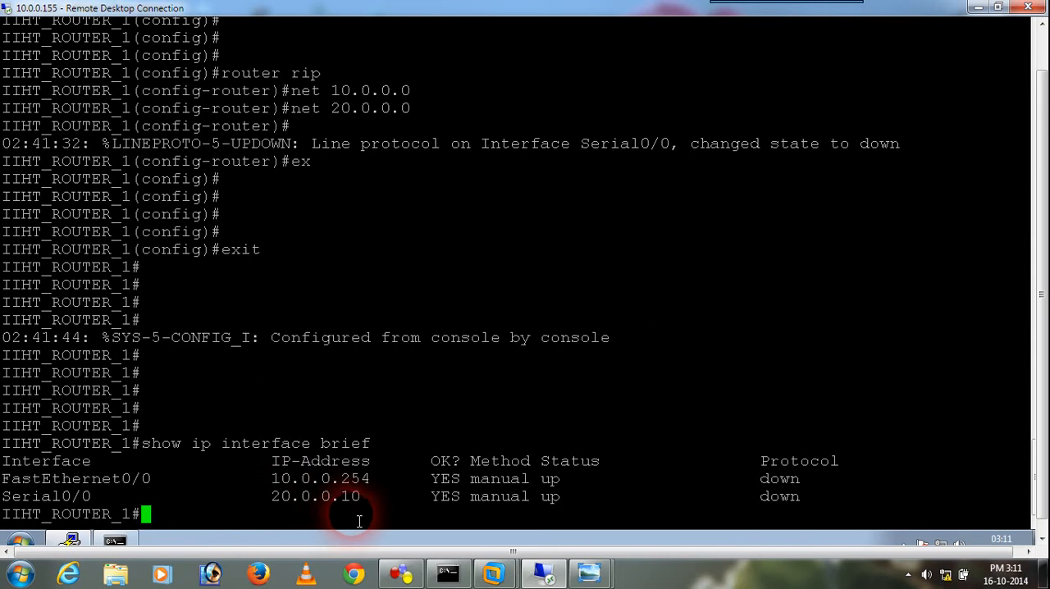
pyautogui.write('sh ip')
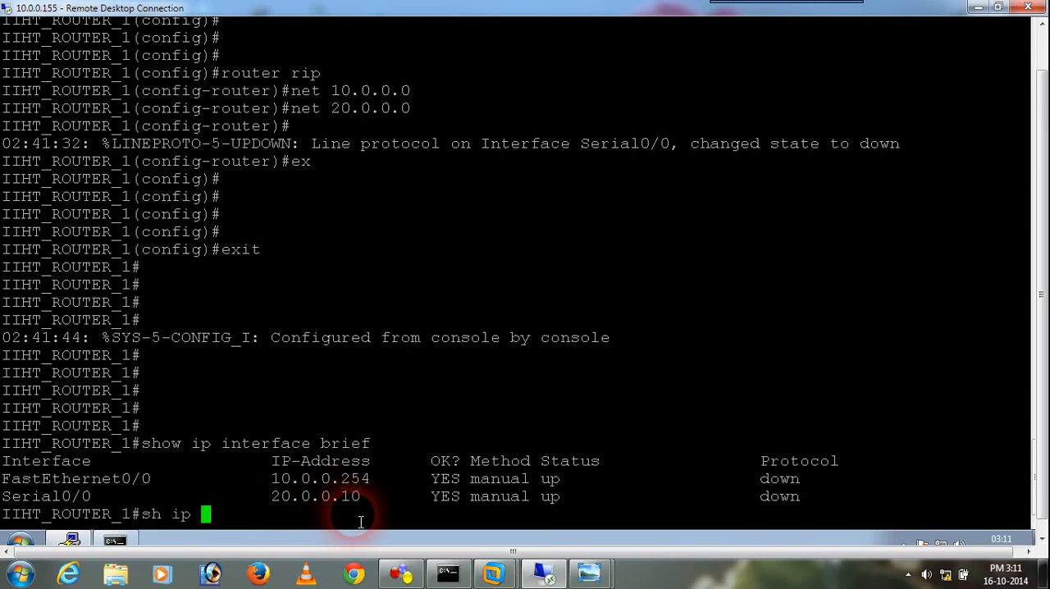
pyautogui.write(' router')
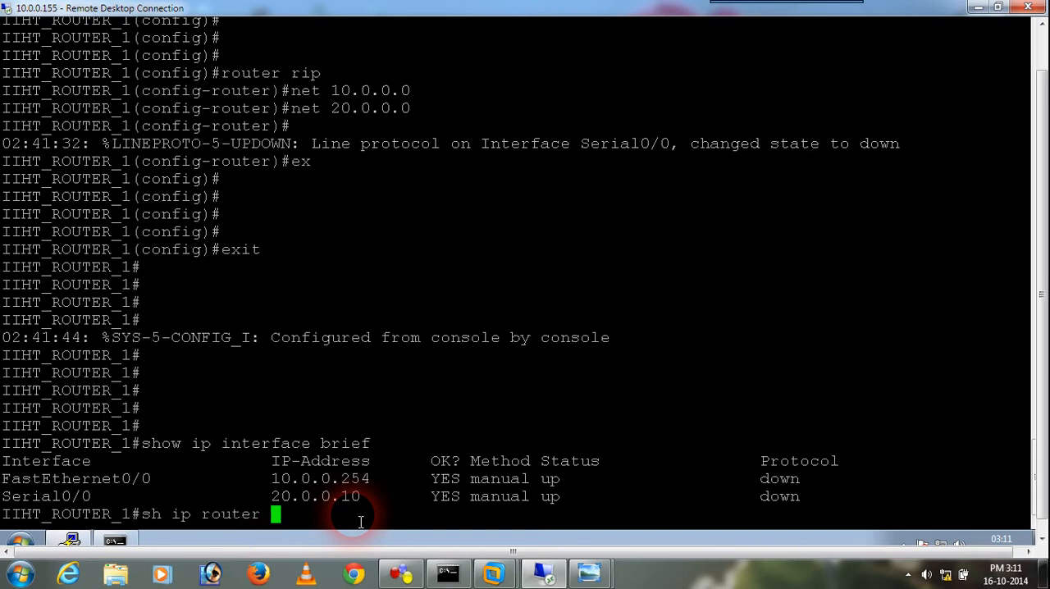
pyautogui.press('Return')
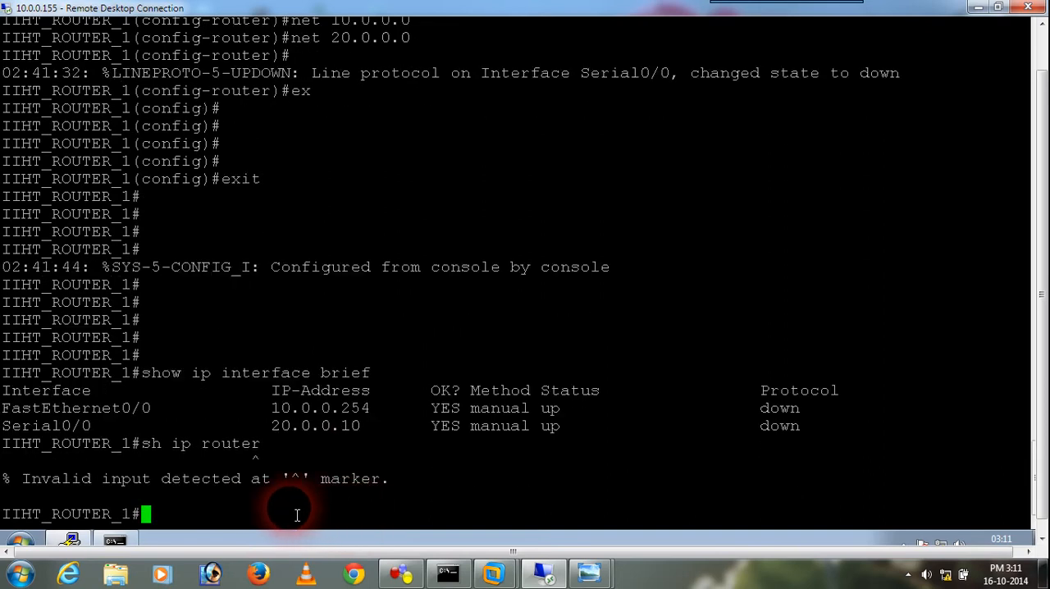
pyautogui.press('Up')
pyautogui.press('BackSpace')
pyautogui.press('BackSpace')
pyautogui.press('Return')
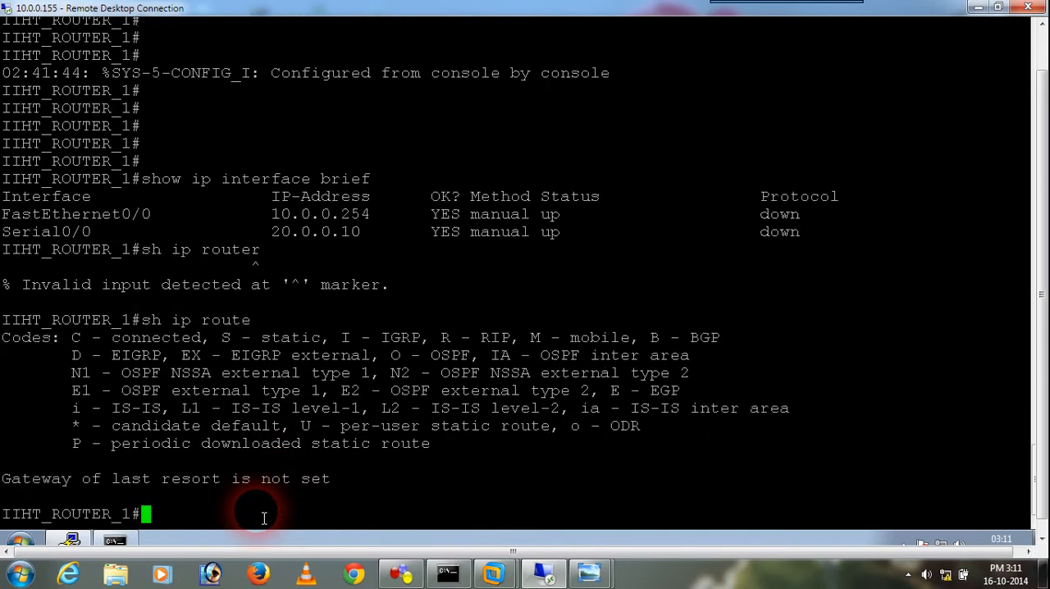
# Rerun sh ip route several times to recheck Router 1's routing table for learned or connected routes
pyautogui.press('Up')
pyautogui.press('Return')
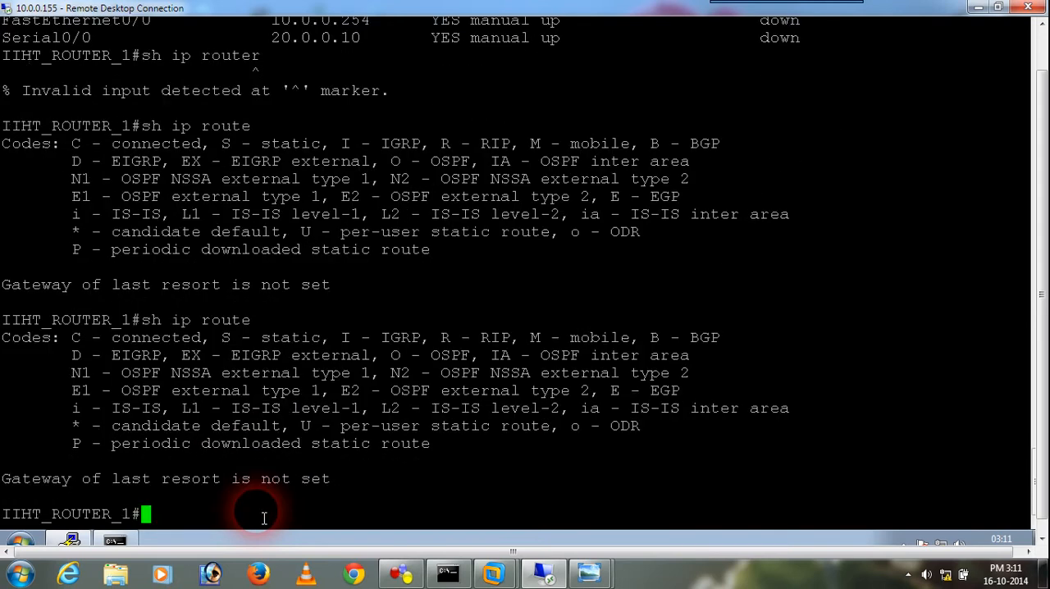
pyautogui.press('Up')
pyautogui.press('Return')
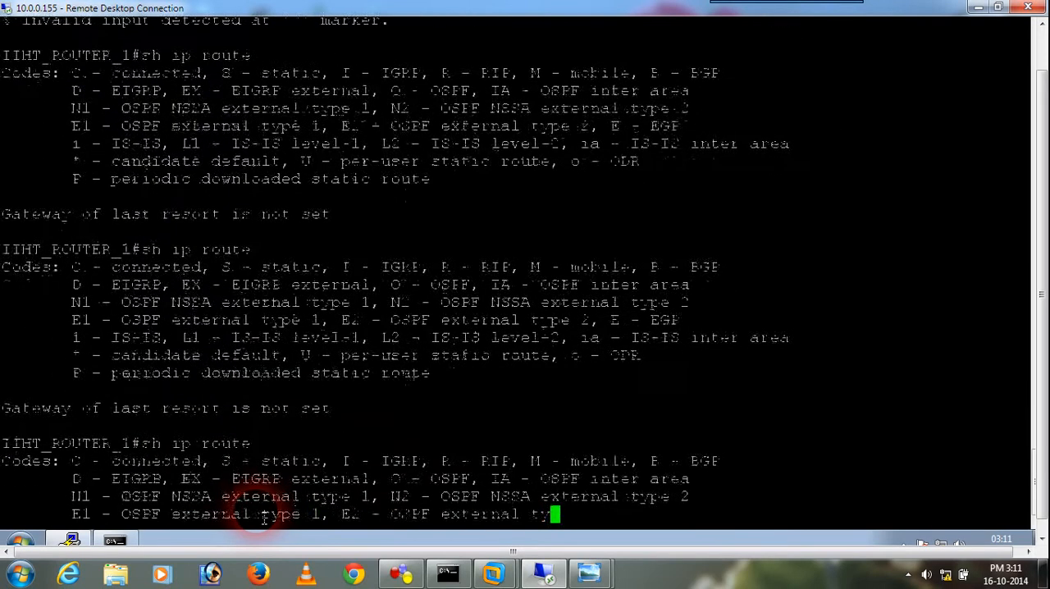
pyautogui.press('Up')
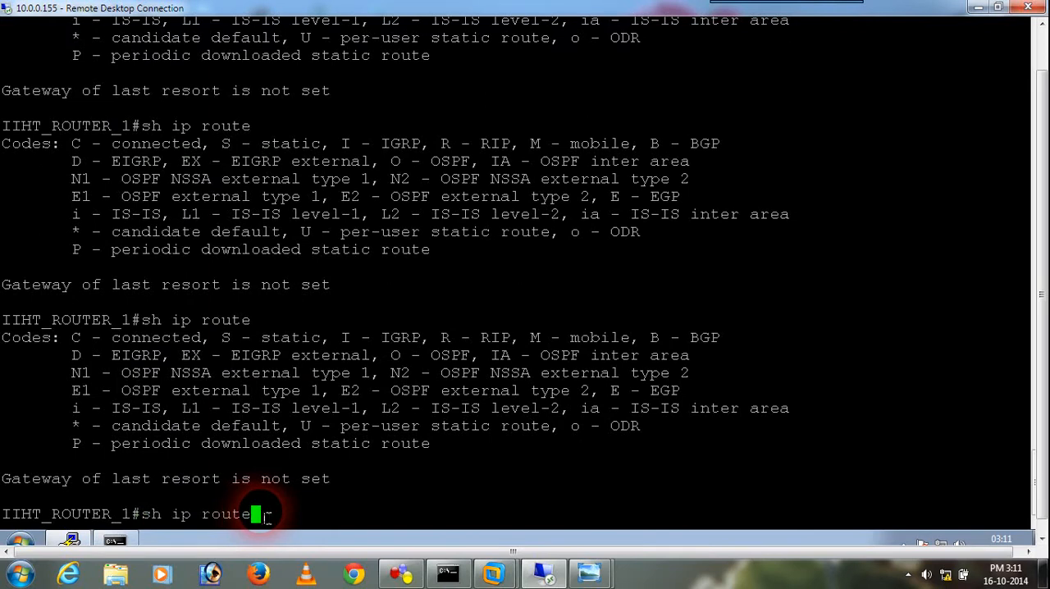
pyautogui.press('Return')
pyautogui.press('Return')
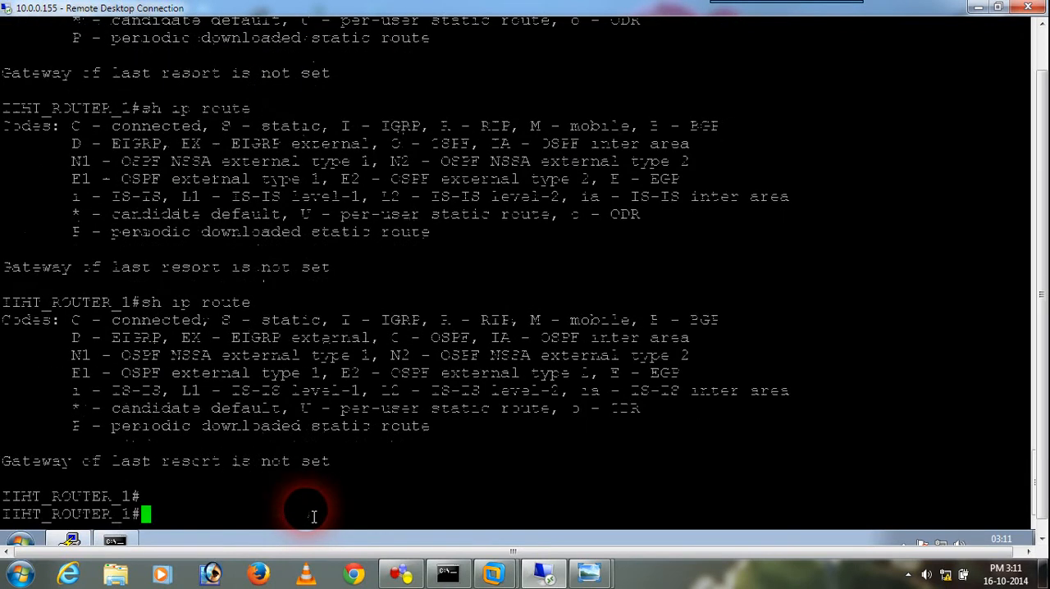
pyautogui.press('Up')
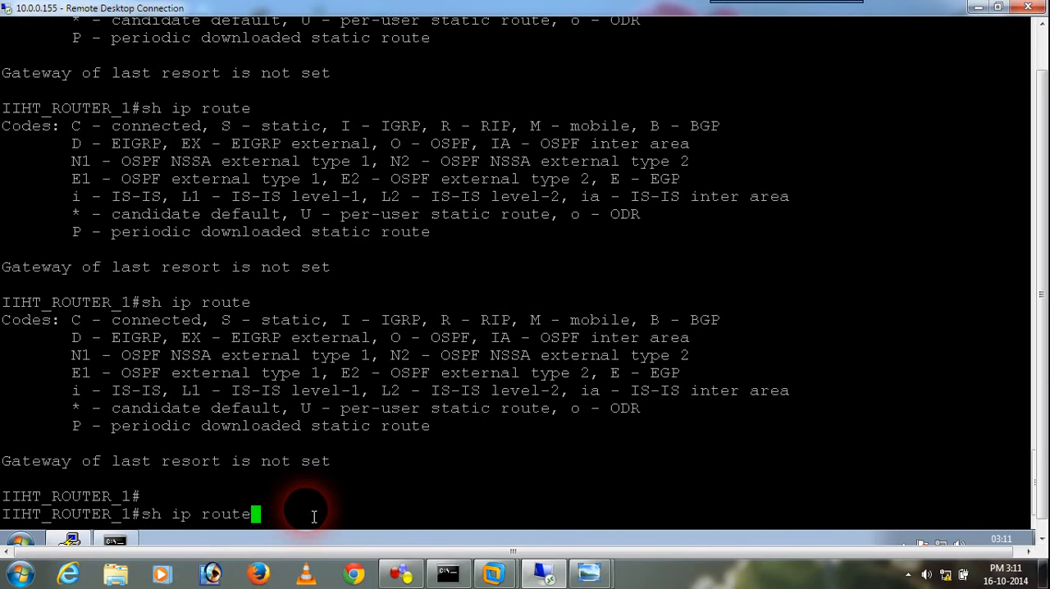
pyautogui.press('Return')
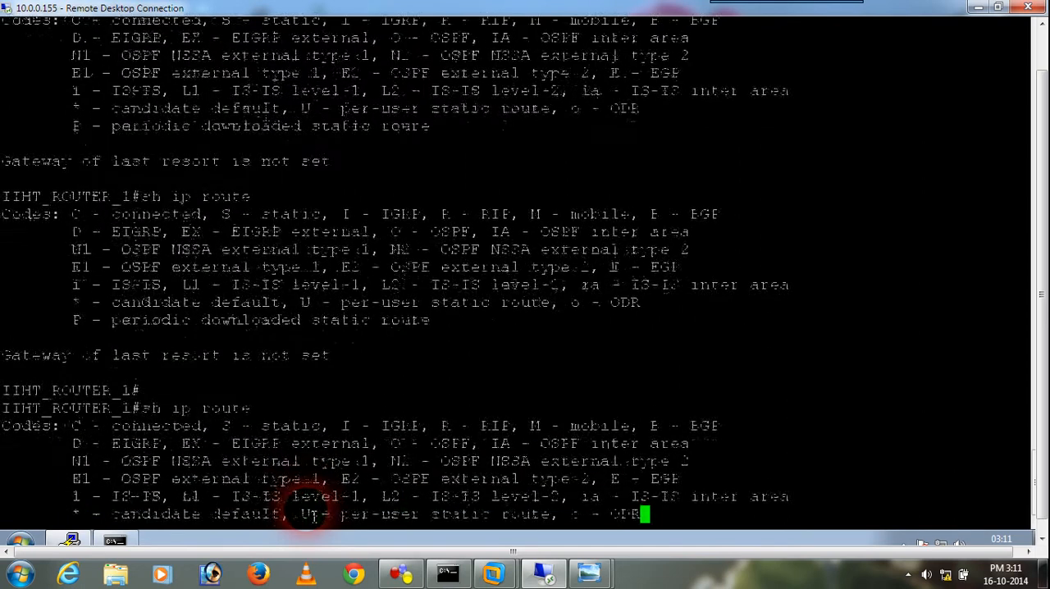
# Examine Router 1's RIP settings and advertised networks by running sh ip pro twice
pyautogui.press('Up')
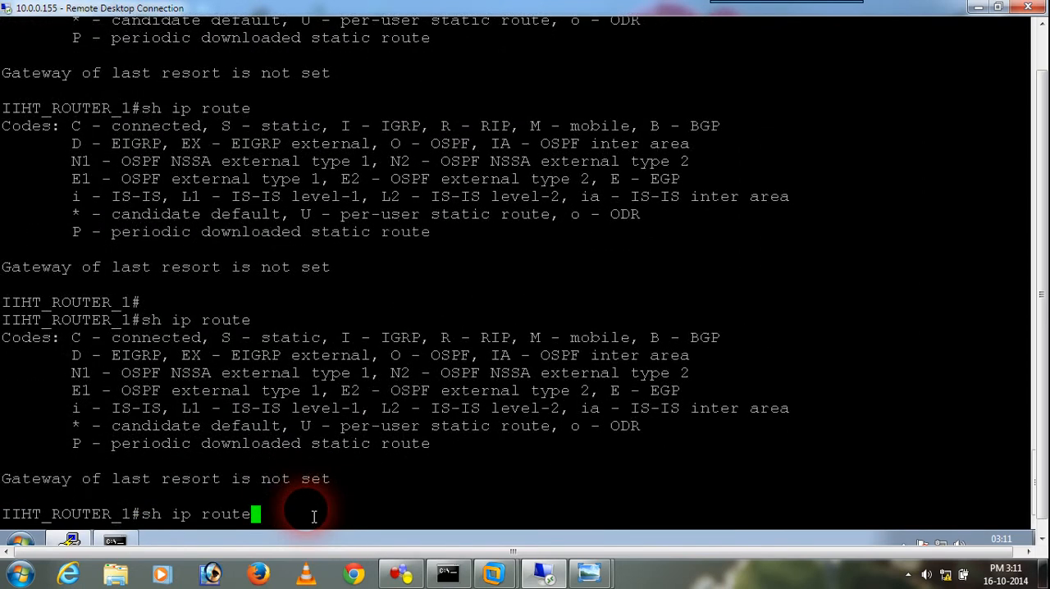
pyautogui.press('BackSpace')
pyautogui.press('BackSpace')
pyautogui.press('BackSpace')
pyautogui.press('BackSpace')
pyautogui.press('BackSpace')
pyautogui.write('pro')
pyautogui.press('Return')
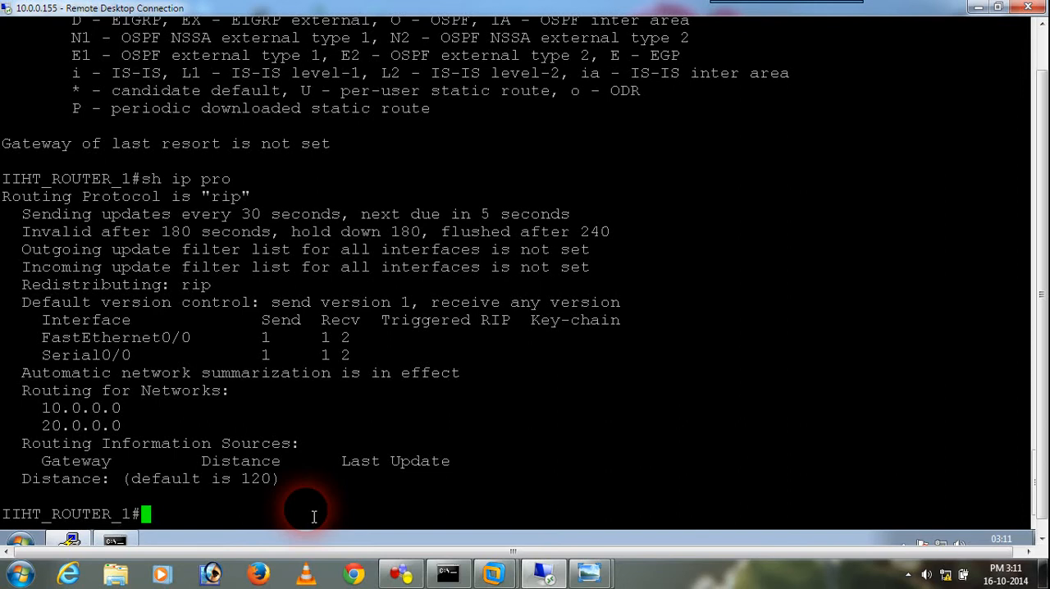
pyautogui.press('Up')
pyautogui.press('Return')
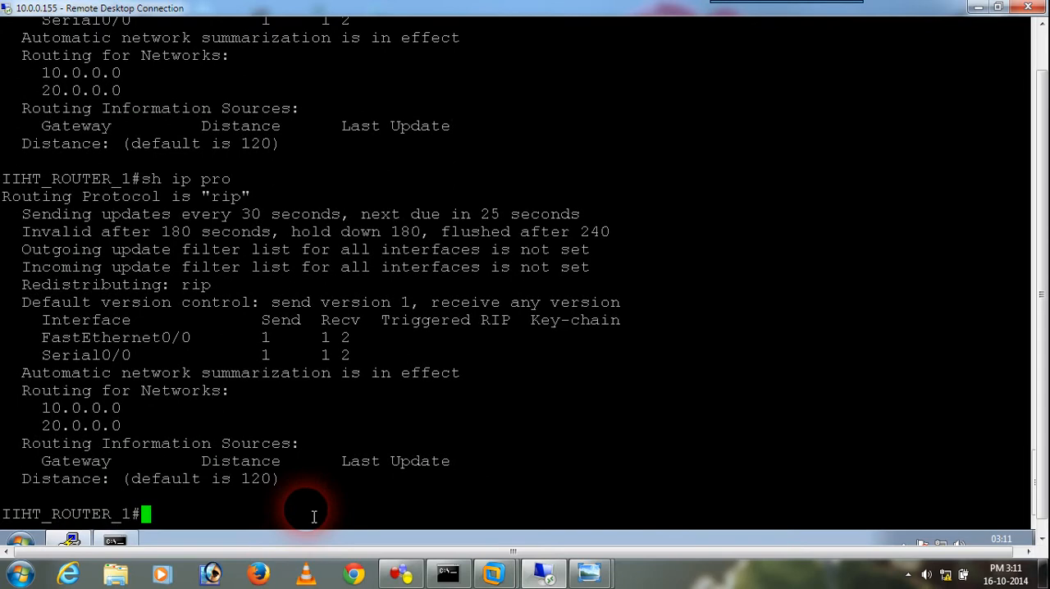
# Check the status of Router 1's interfaces again with show ip interface brief
pyautogui.write('sh ip router')
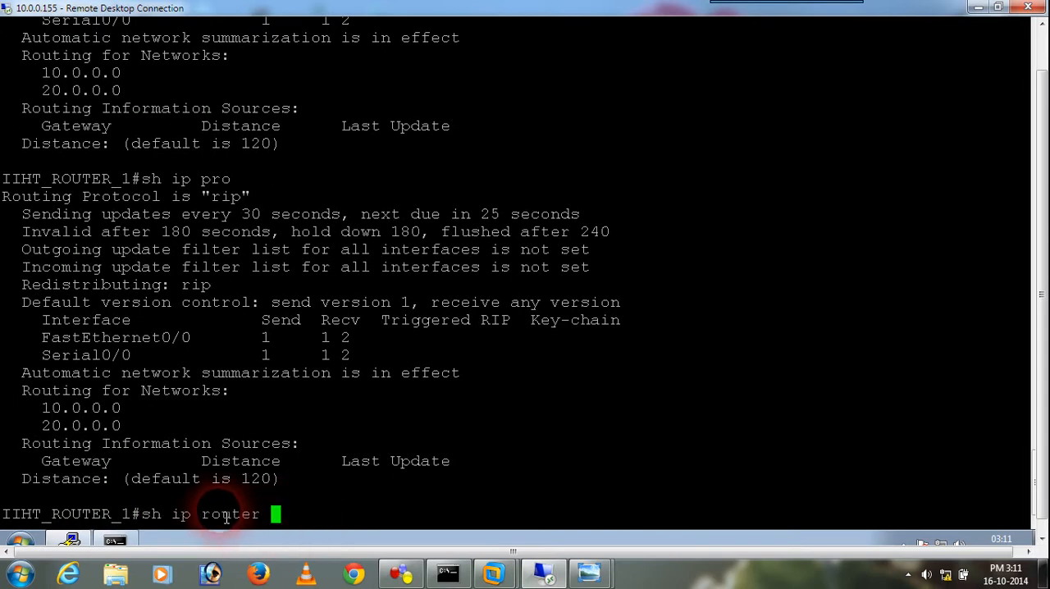
pyautogui.press('Up')
pyautogui.press('Up')
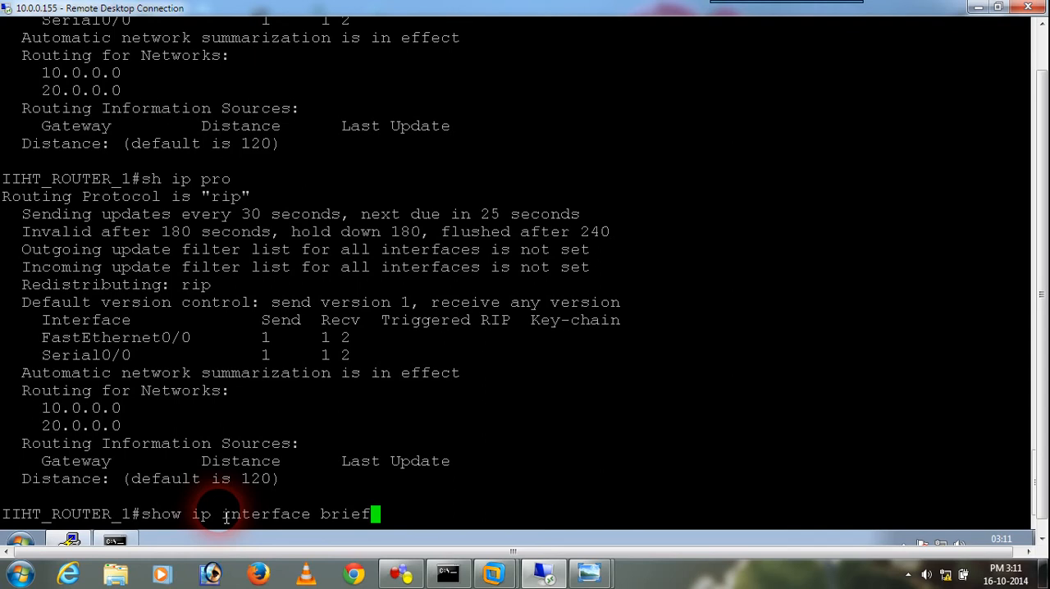
pyautogui.press('Return')
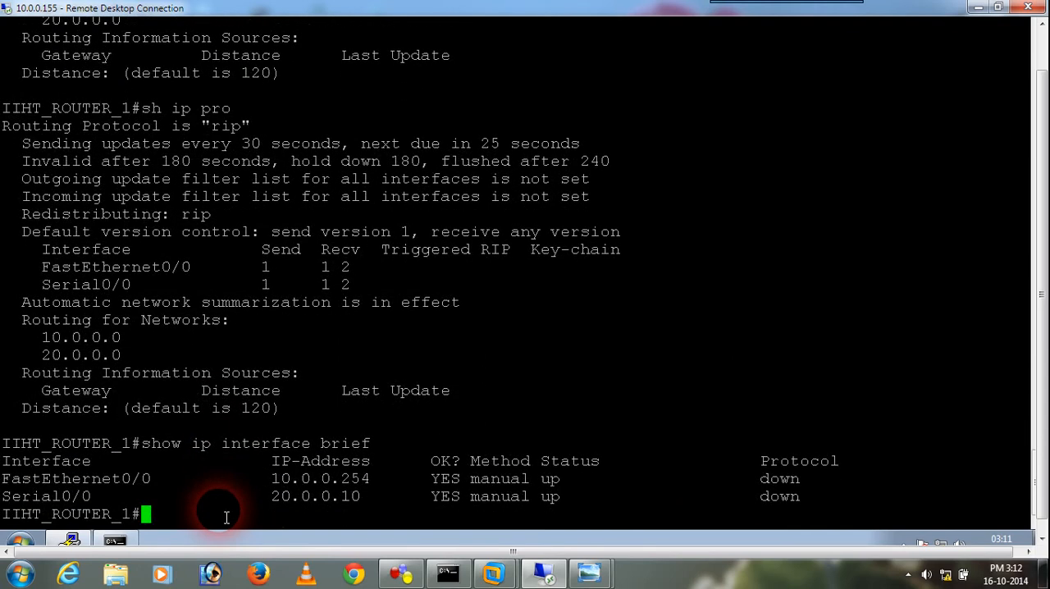
pyautogui.press('Up')
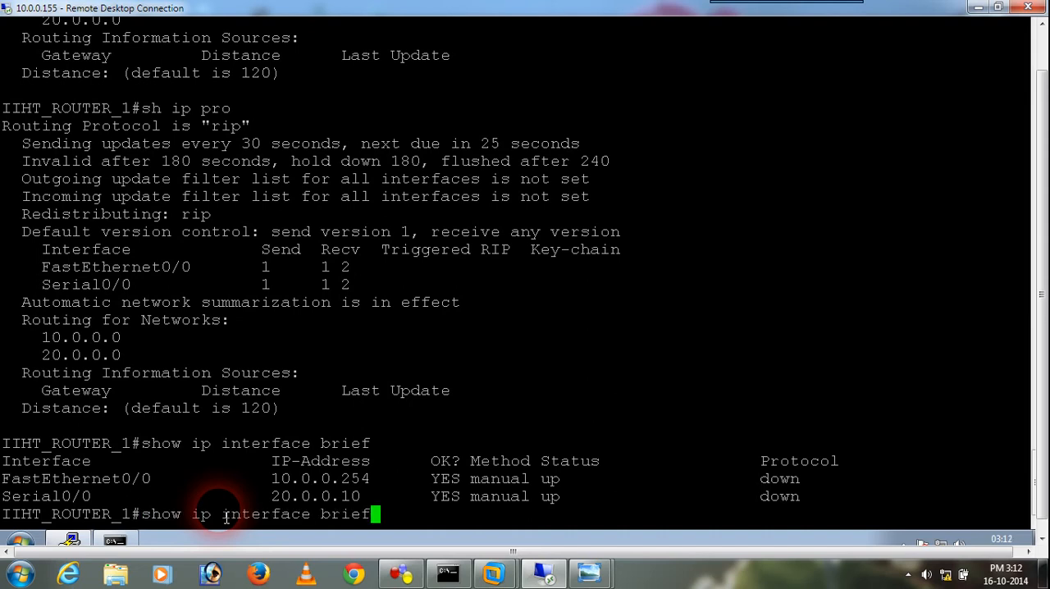
pyautogui.press('Up')
pyautogui.press('BackSpace')
pyautogui.press('BackSpace')
pyautogui.press('BackSpace')
pyautogui.write('route')
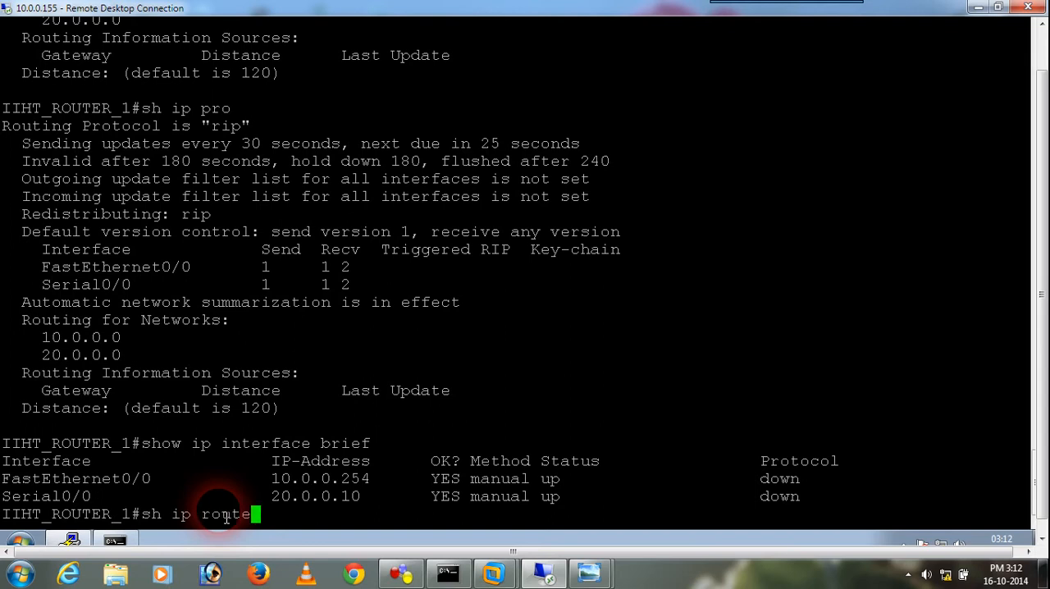
pyautogui.press('BackSpace')
pyautogui.press('BackSpace')
pyautogui.press('BackSpace')
pyautogui.press('BackSpace')
pyautogui.press('BackSpace')
pyautogui.press('BackSpace')
pyautogui.press('BackSpace')
pyautogui.press('BackSpace')
pyautogui.press('BackSpace')
pyautogui.press('BackSpace')
pyautogui.press('BackSpace')
# Enter global configuration mode with conf t and open serial interface s0/0 for configuration
pyautogui.write('conf t')
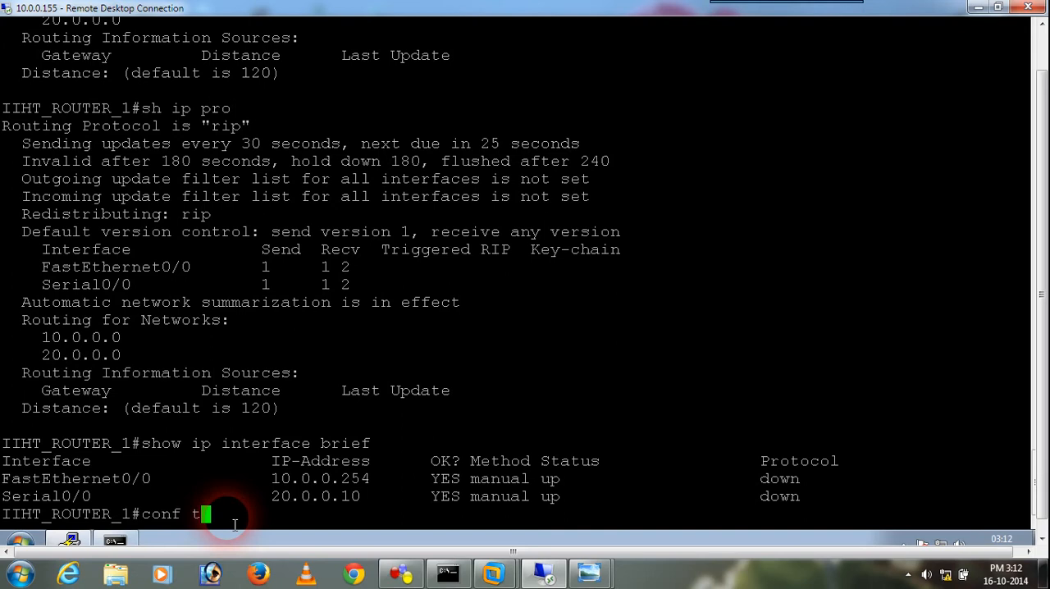
pyautogui.press('Return')
pyautogui.press('Return')
pyautogui.press('Up')
pyautogui.press('Up')
pyautogui.press('Up')
pyautogui.press('Up')
pyautogui.press('Up')
pyautogui.press('Up')
pyautogui.press('Up')
pyautogui.press('Up')
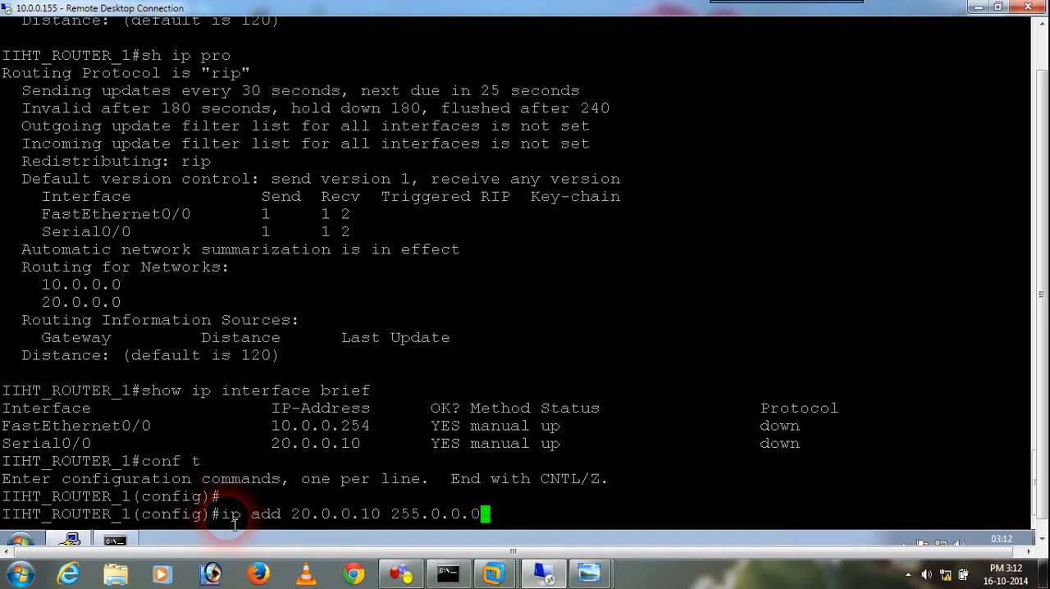
pyautogui.press('Down')
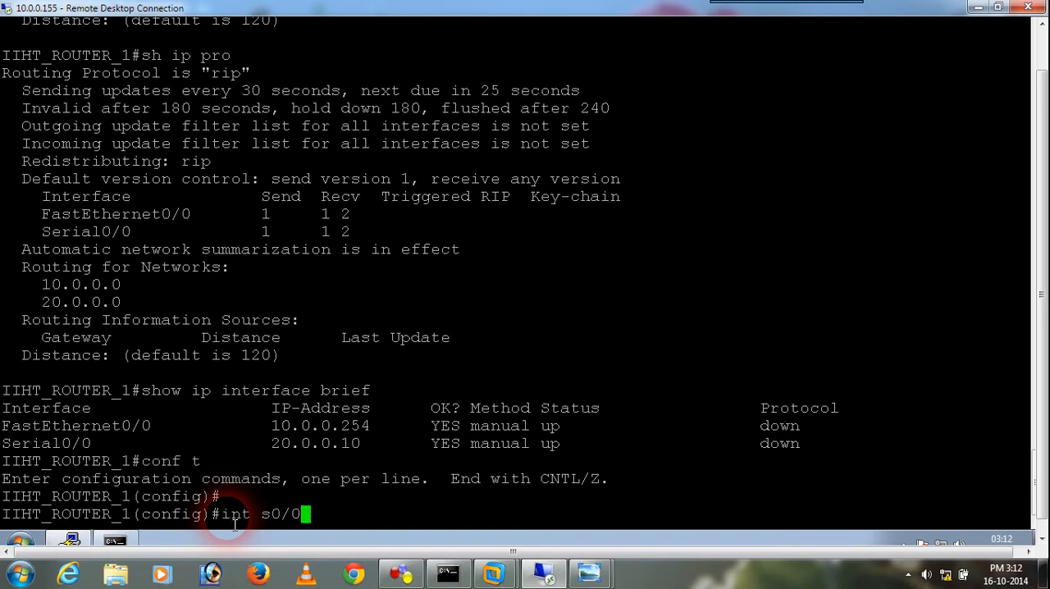
pyautogui.press('Return')
# Set the clock rate of serial interface s0/0 to 64000 and enable the interface with no sh
pyautogui.write('clock rate 64000')
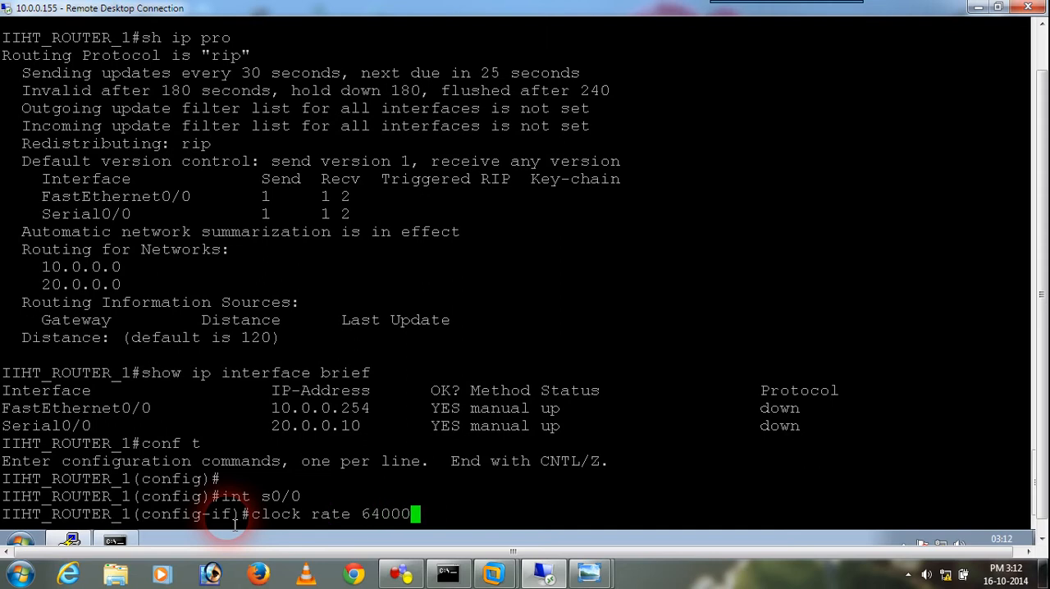
pyautogui.press('Return')
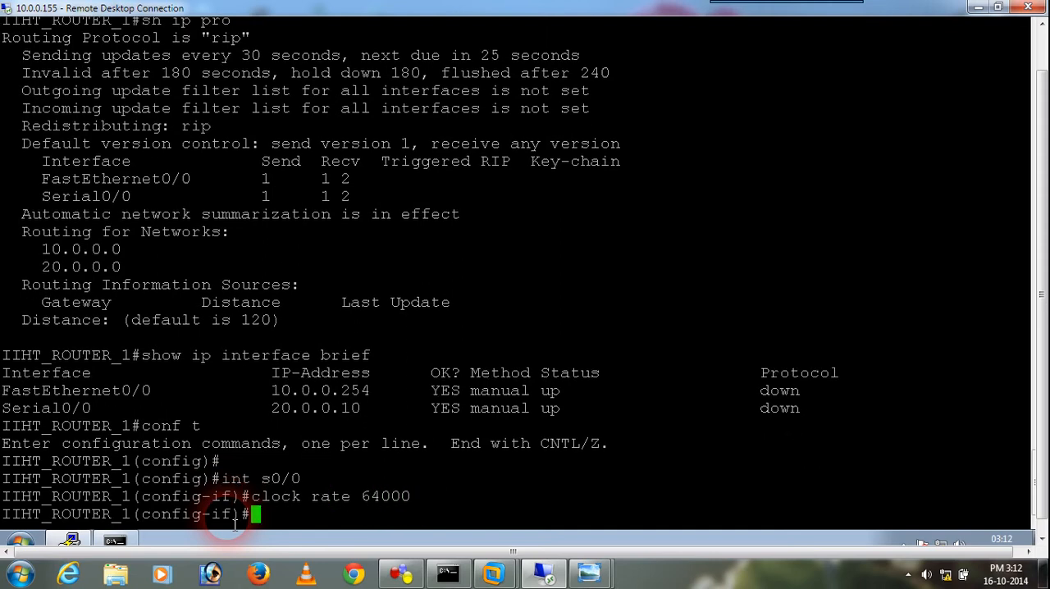
pyautogui.write('no sh')
pyautogui.press('Return')
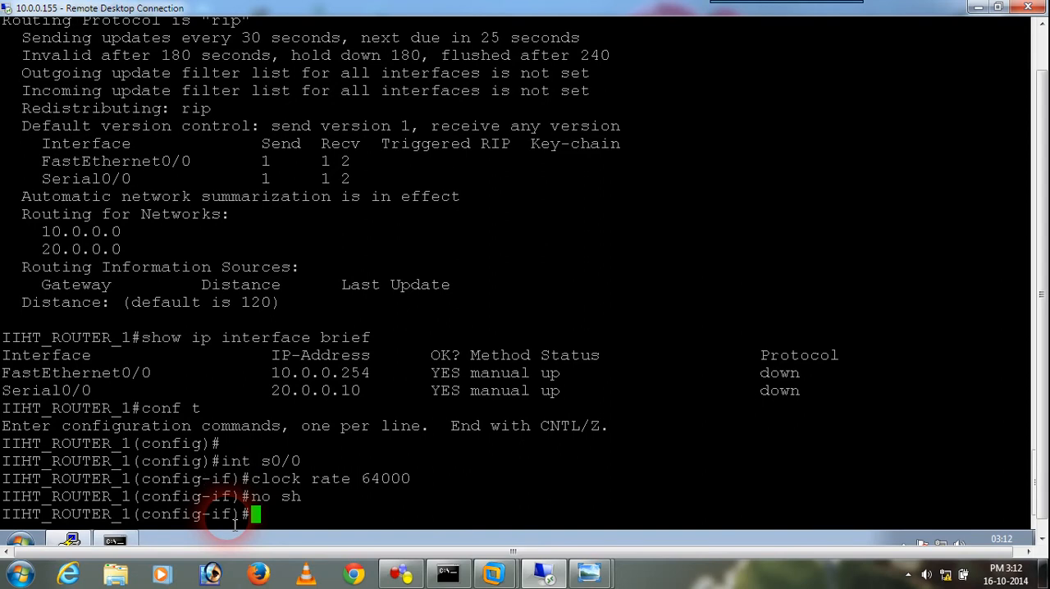
# Exit interface and global configuration modes to return to Router 1's privileged prompt
pyautogui.press('Return')
pyautogui.press('Return')
pyautogui.write('ex')
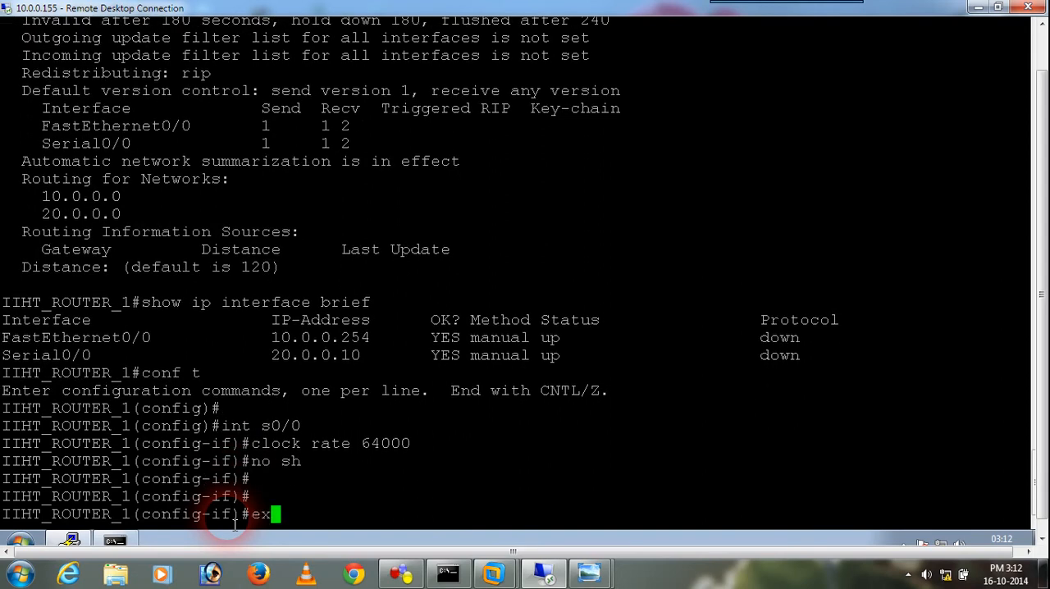
pyautogui.write('it')
pyautogui.press('Return')
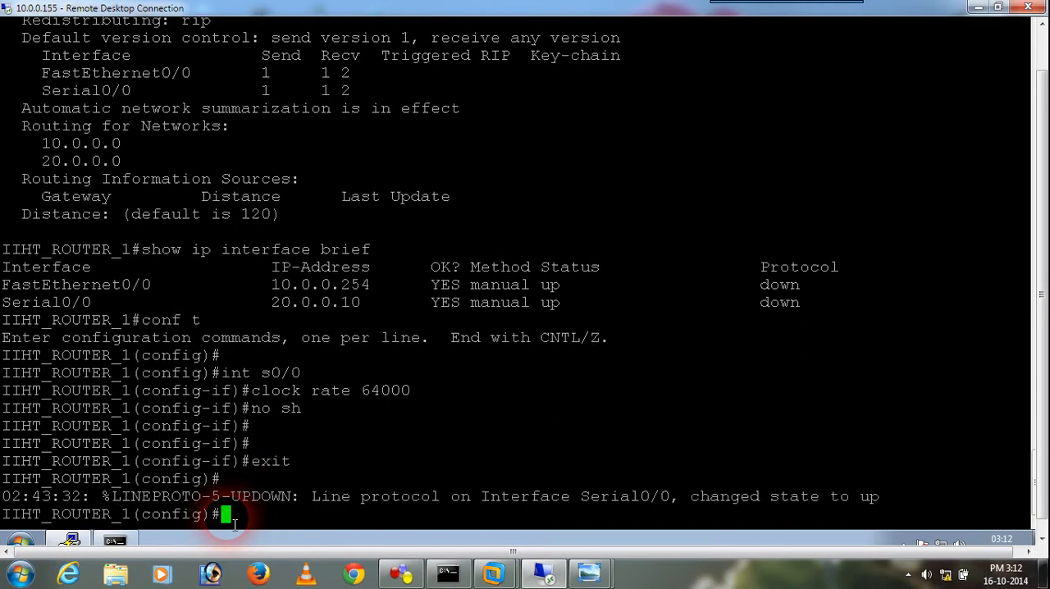
pyautogui.press('Return')
pyautogui.press('Return')
pyautogui.press('Return')
pyautogui.write('exit')
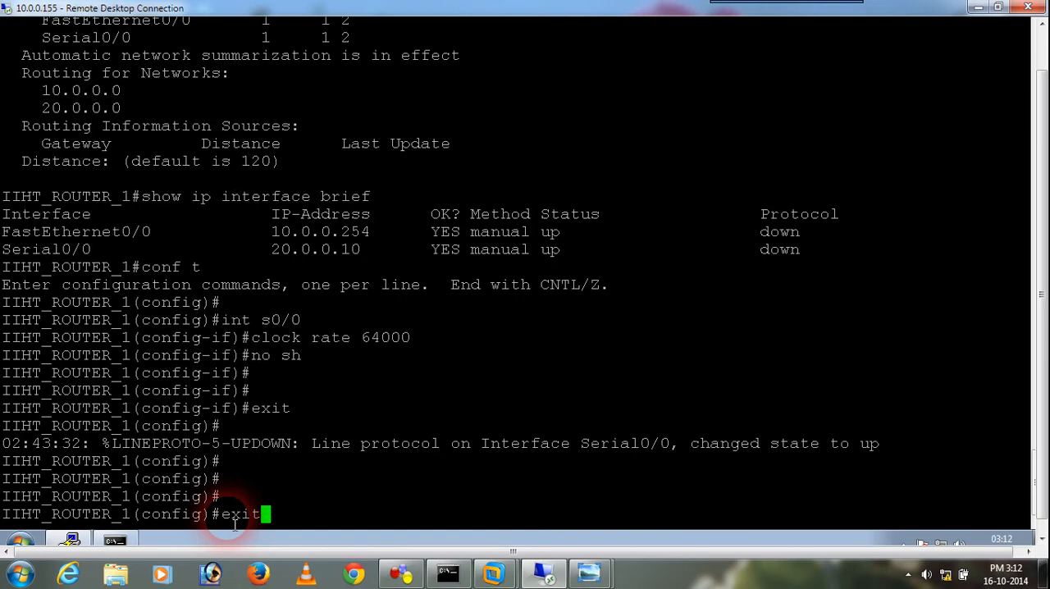
pyautogui.press('Return')
# Recheck the protocol status of Router 1's interfaces with show ip interface brief after the clock rate change
pyautogui.press('Return')
pyautogui.press('Return')
pyautogui.press('Return')
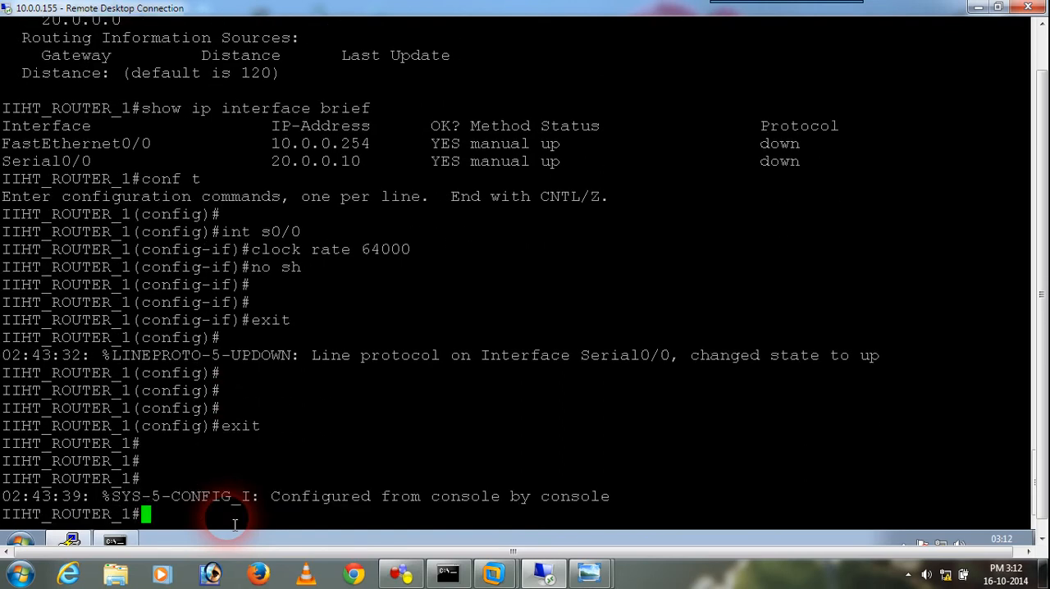
pyautogui.press('Return')
pyautogui.press('Return')
pyautogui.press('Return')
pyautogui.press('Up')
pyautogui.press('Up')
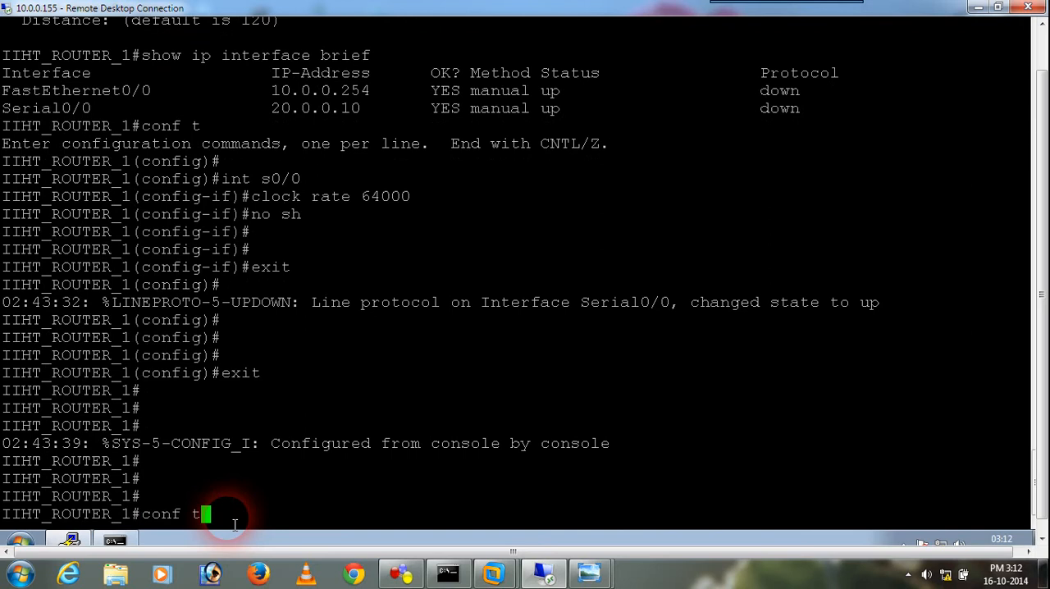
pyautogui.press('Return')
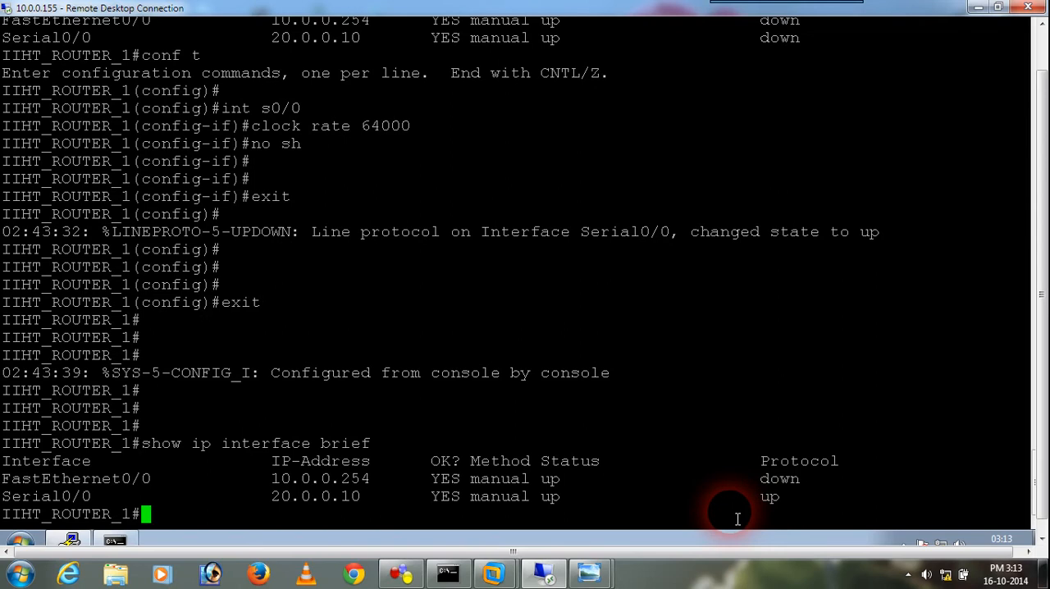
# Enter global configuration mode and open FastEthernet interface f0/0 for configuration
pyautogui.press('Up')
pyautogui.press('Up')
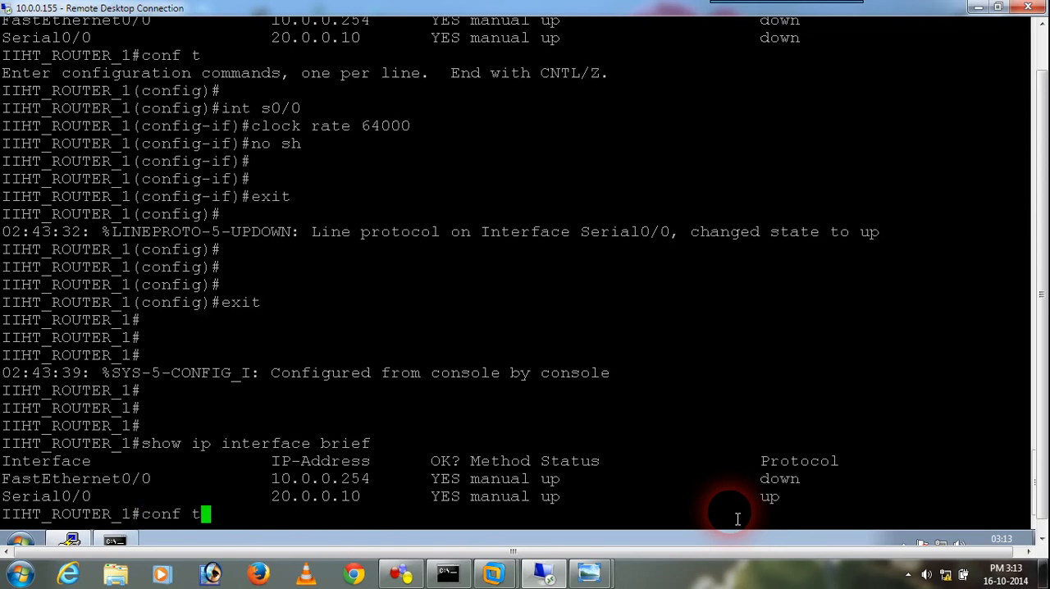
pyautogui.press('Return')
pyautogui.write('int ')
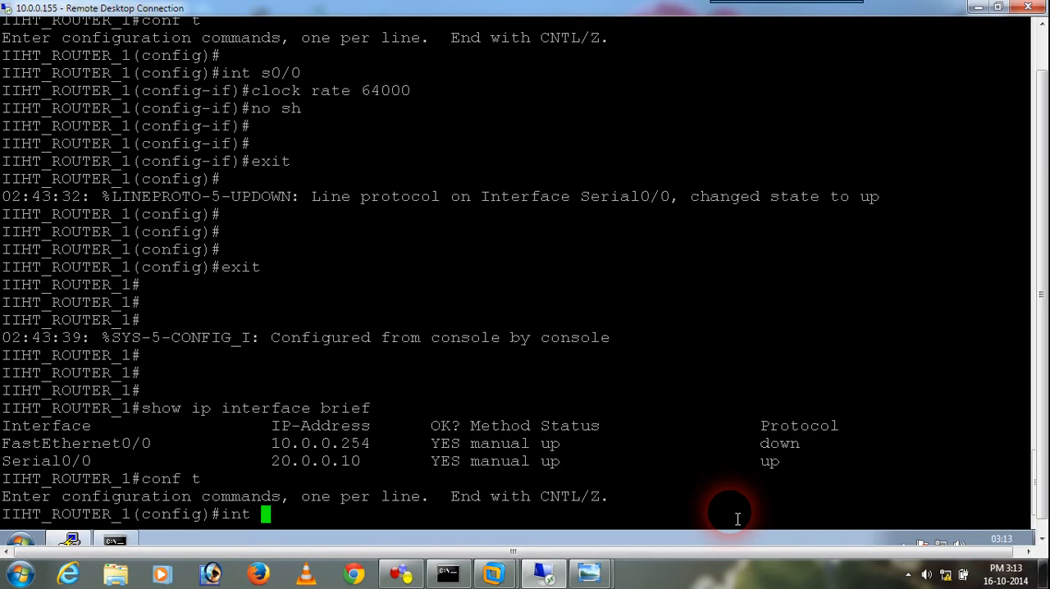
pyautogui.write('f0/0')
pyautogui.press('Return')
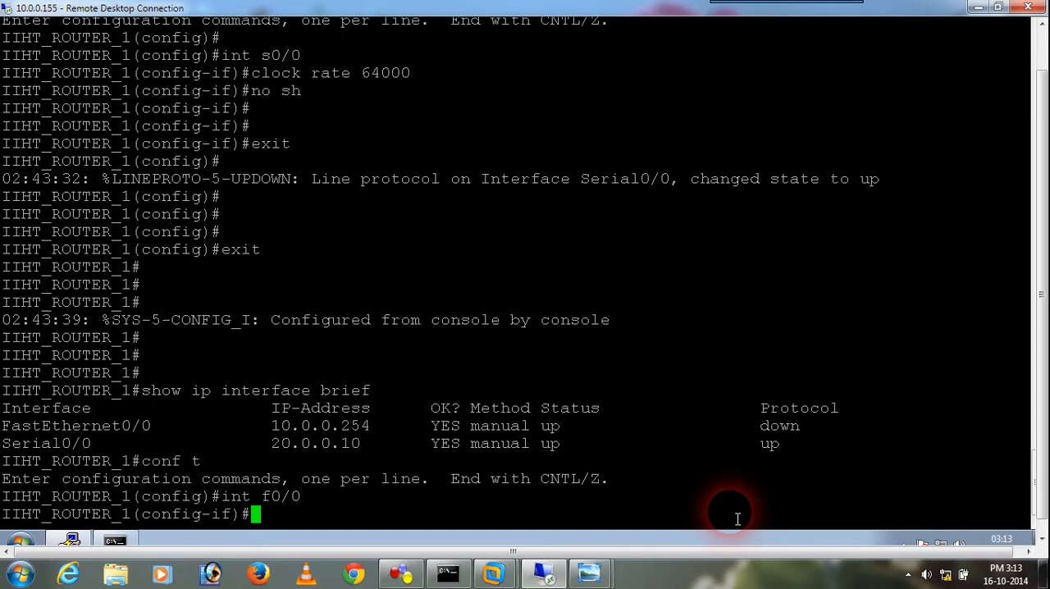
# Enable FastEthernet interface f0/0 with no shu and exit its interface configuration mode
pyautogui.write('no shu')
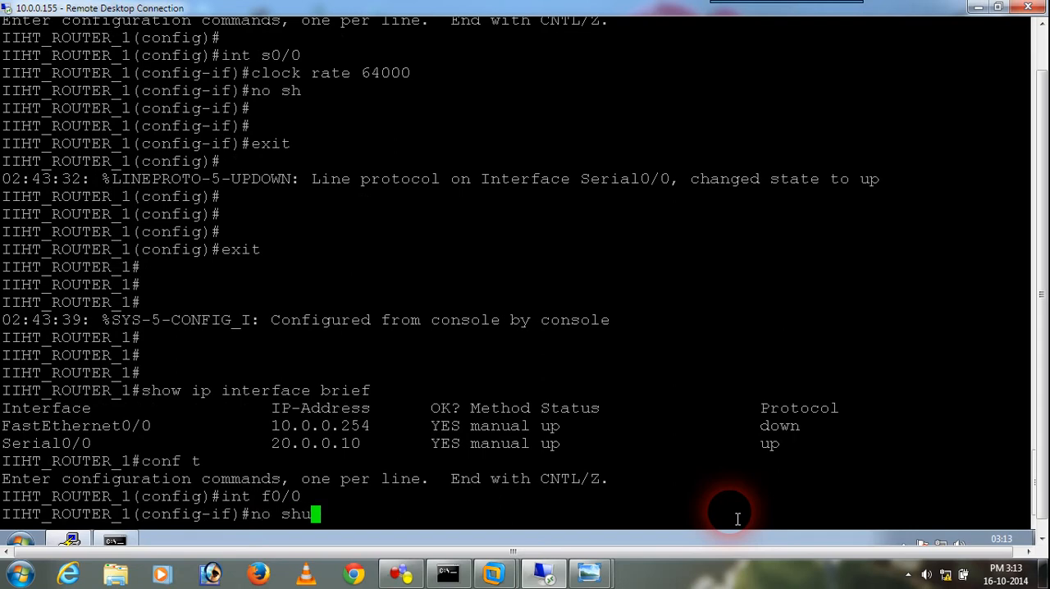
pyautogui.press('Return')
pyautogui.write('exit')
pyautogui.press('Return')
# Exit global configuration mode to return to Router 1's privileged prompt
pyautogui.press('Return')
pyautogui.press('Return')
pyautogui.press('Return')
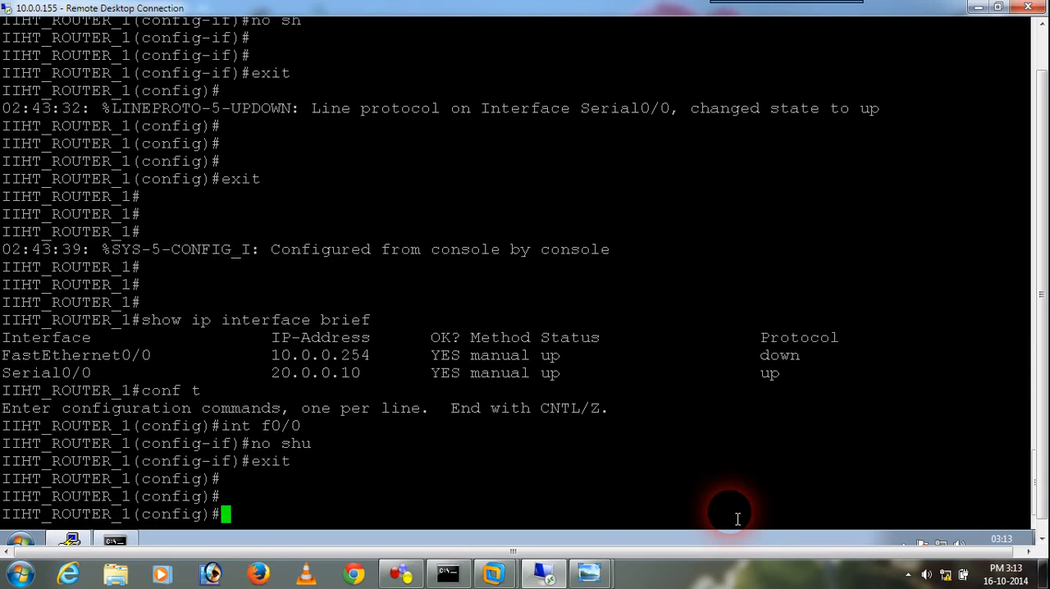
pyautogui.write('ex')
pyautogui.press('Return')
pyautogui.press('Return')
pyautogui.press('Return')
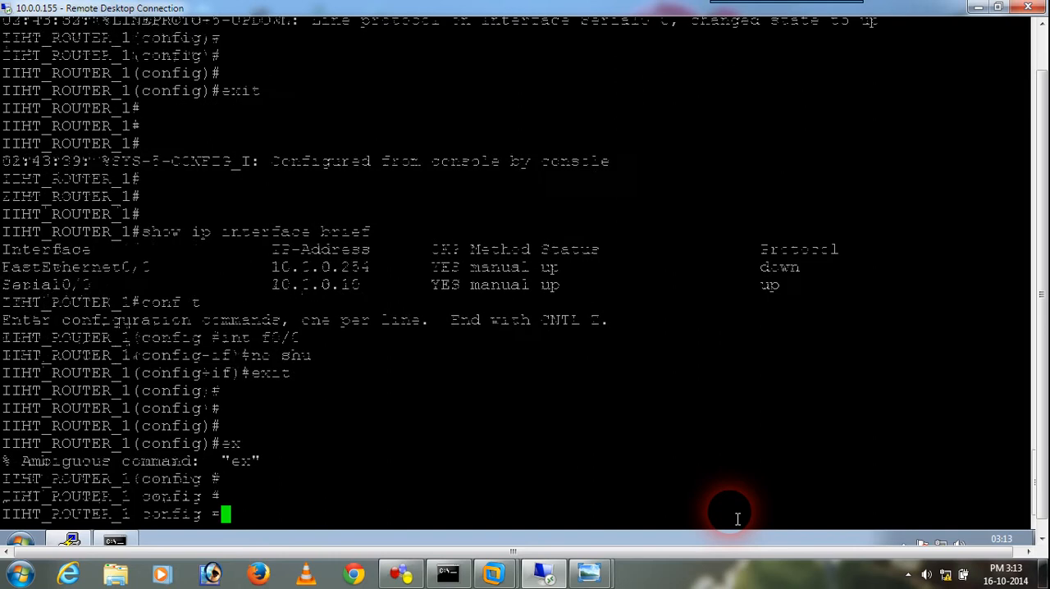
pyautogui.write('ex')
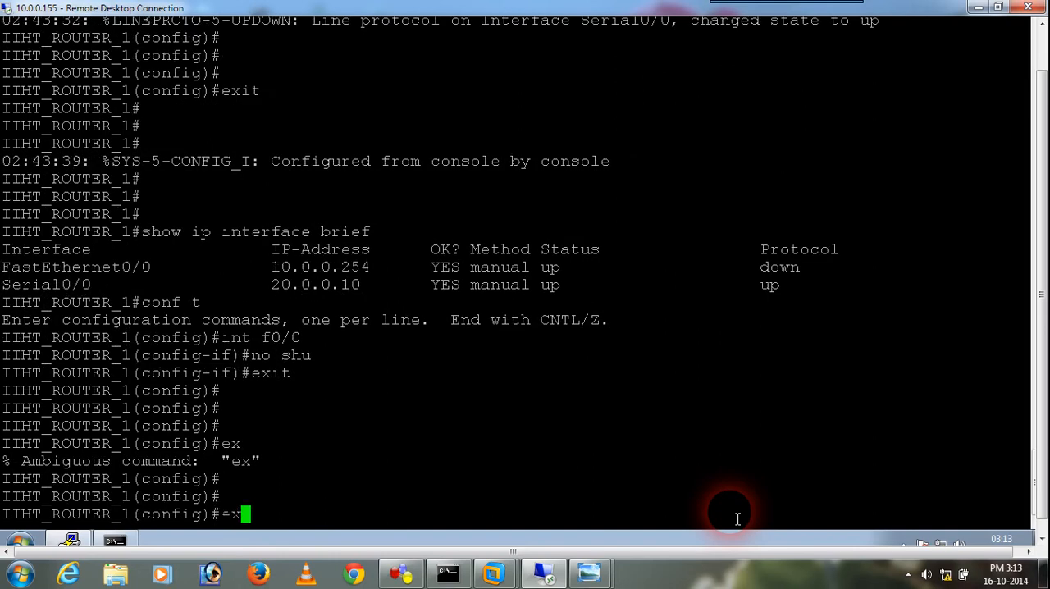
pyautogui.write('it')
pyautogui.press('Return')
pyautogui.press('Return')
pyautogui.press('Return')
pyautogui.press('Return')
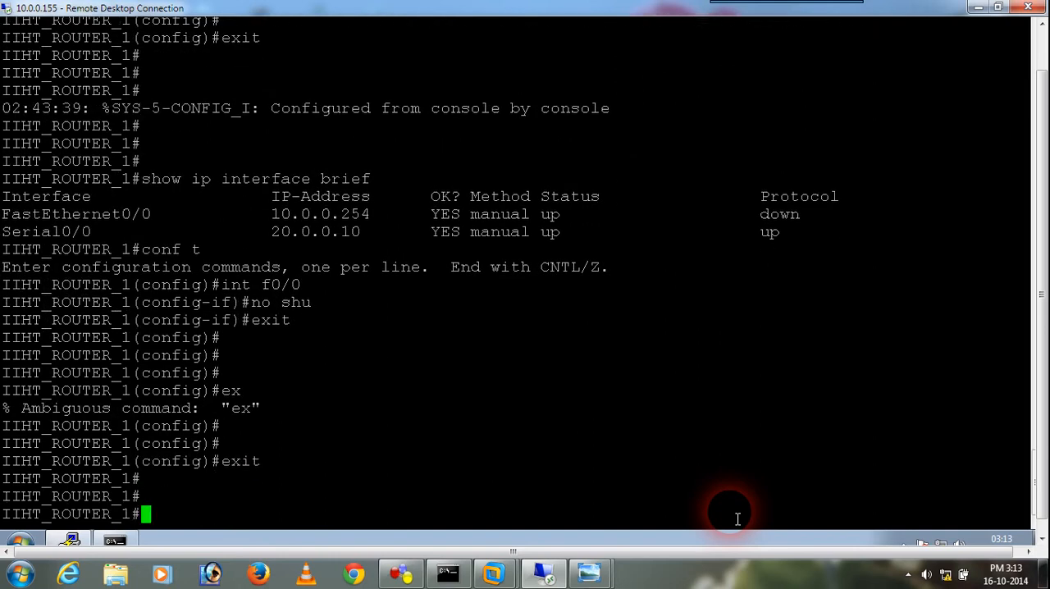
# Check the status of Router 1's interfaces with show ip interface brief after enabling f0/0
pyautogui.write('conf t')
pyautogui.press('Up')
pyautogui.press('Up')
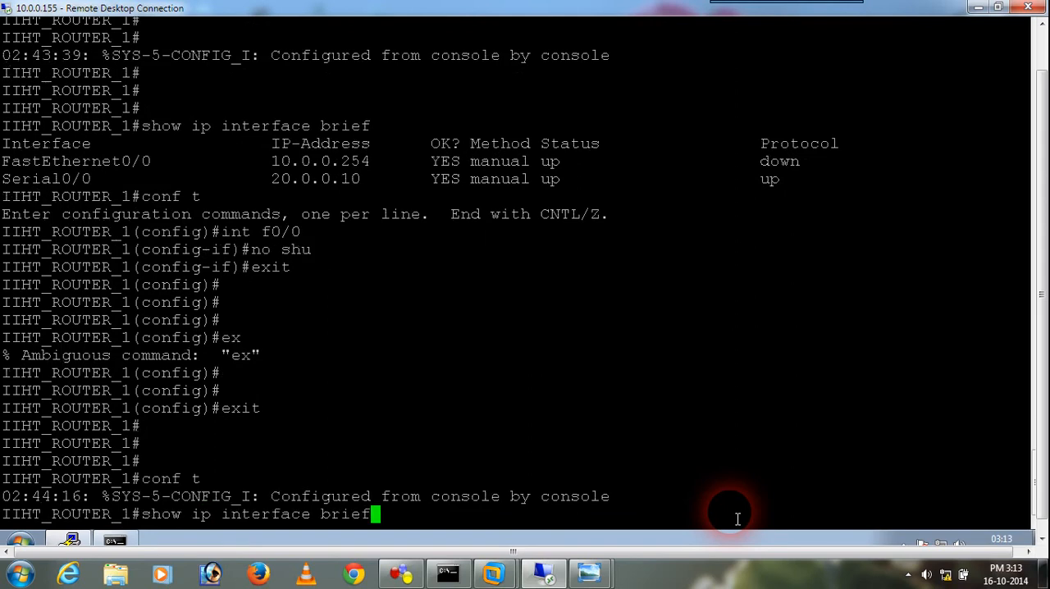
pyautogui.press('Return')
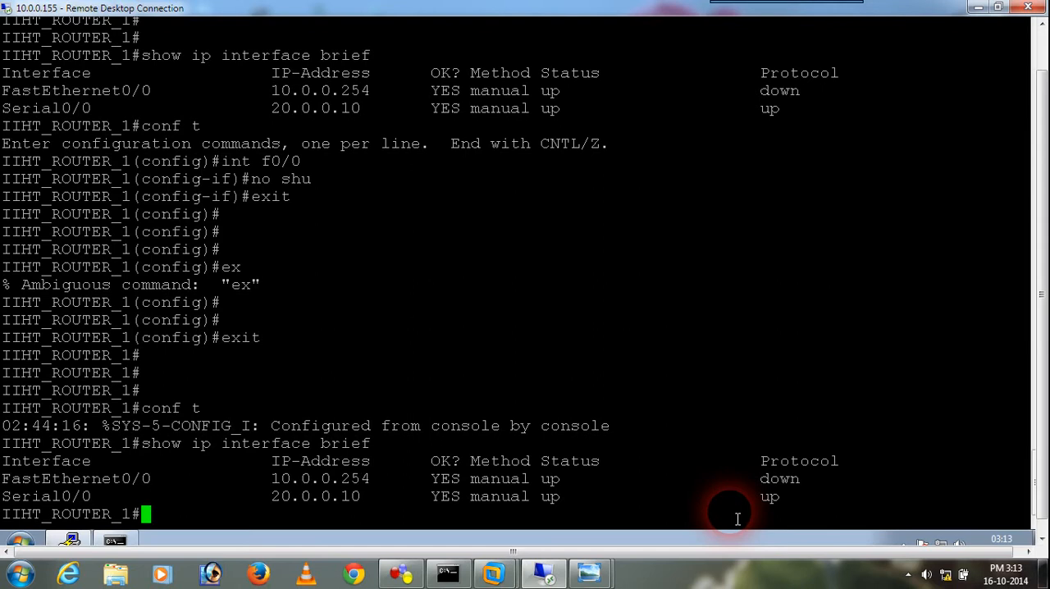
# Recall sh ip route from the command history and run it to display Router 1's routing table
pyautogui.press('Up')
pyautogui.press('Up')
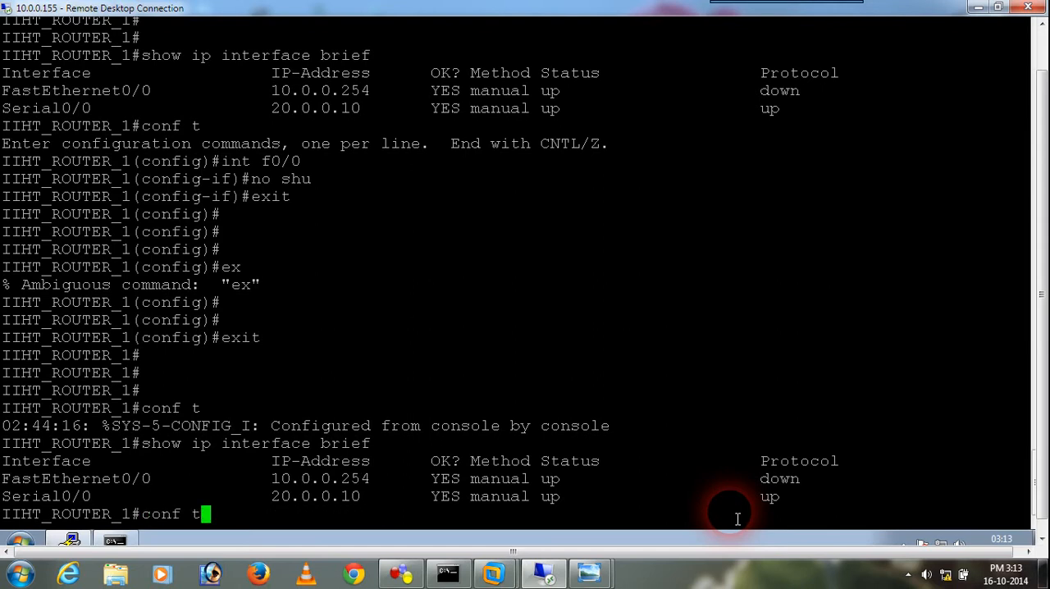
pyautogui.press('Down')
pyautogui.press('Up')
pyautogui.press('Up')
pyautogui.press('Up')
pyautogui.press('Up')
pyautogui.press('Return')
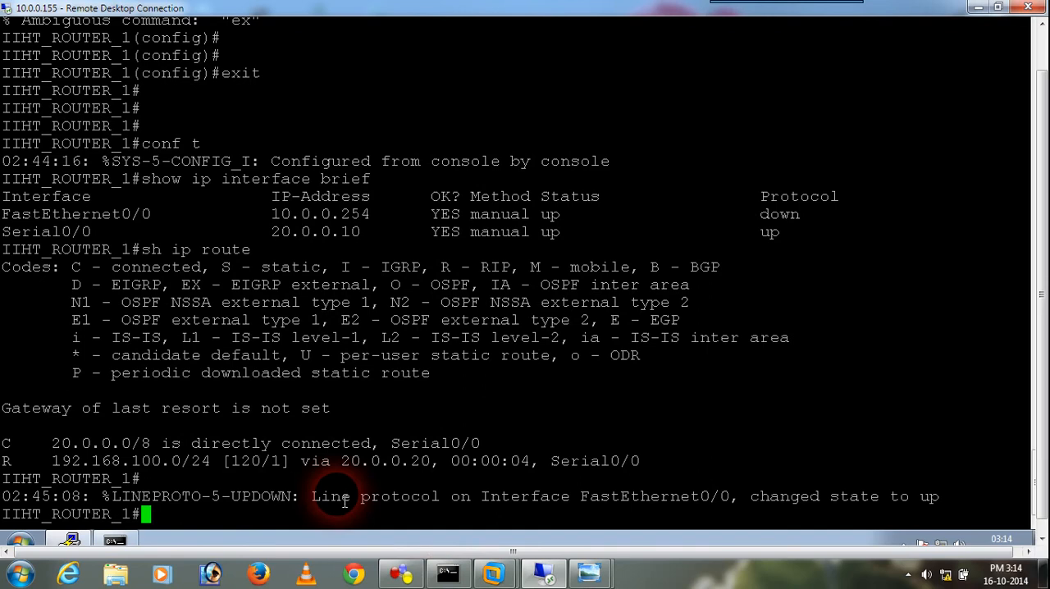
# Run show ip interface brief again to recheck the protocol status of both Router 1 interfaces
pyautogui.press('Up')
pyautogui.press('Up')
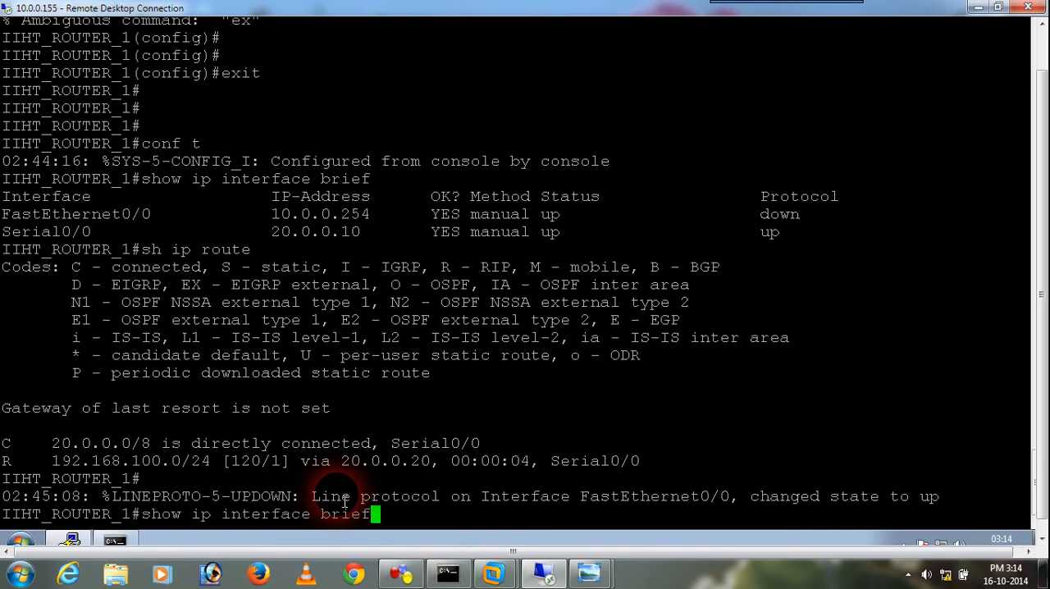
pyautogui.press('Return')
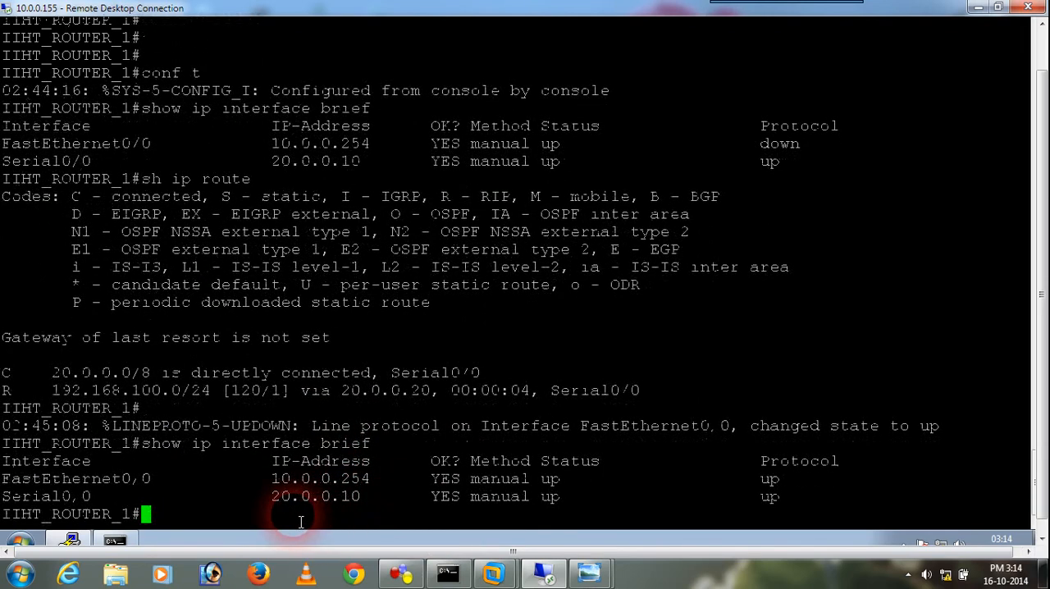
# Display the routing table again with sh ip route and examine the RIP route to 192.168.100.0/24
pyautogui.press('Up')
pyautogui.press('Up')
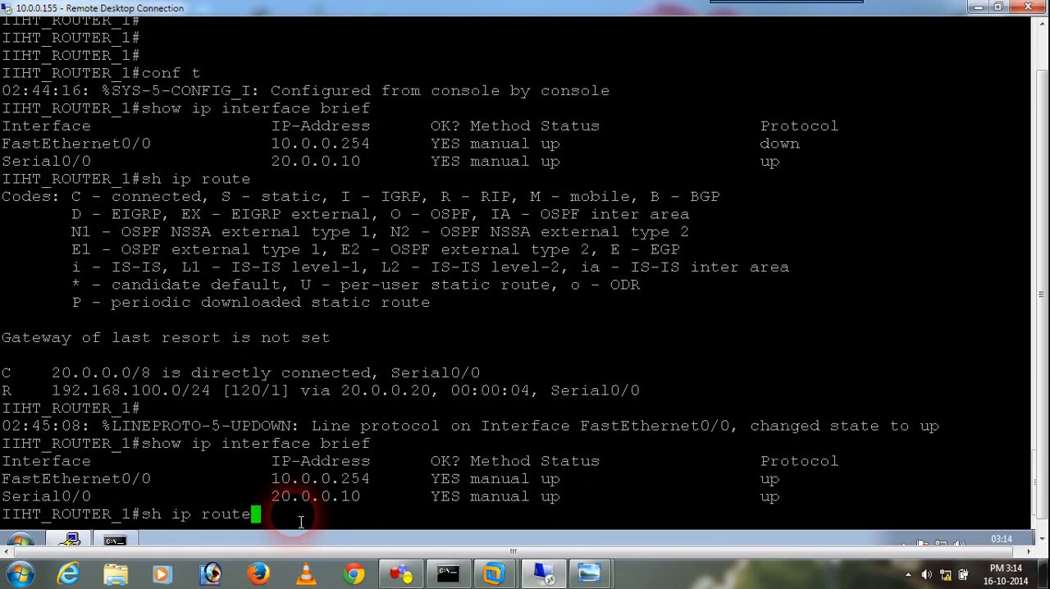
pyautogui.press('Return')
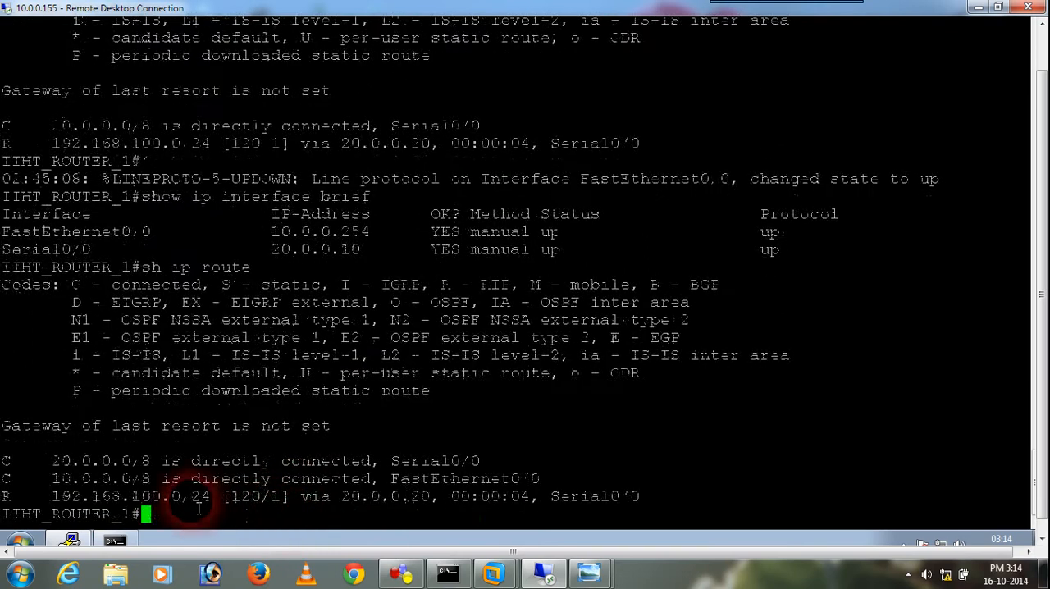
pyautogui.moveTo(54, 497); pyautogui.dragTo(211, 504)
pyautogui.click(235, 520)
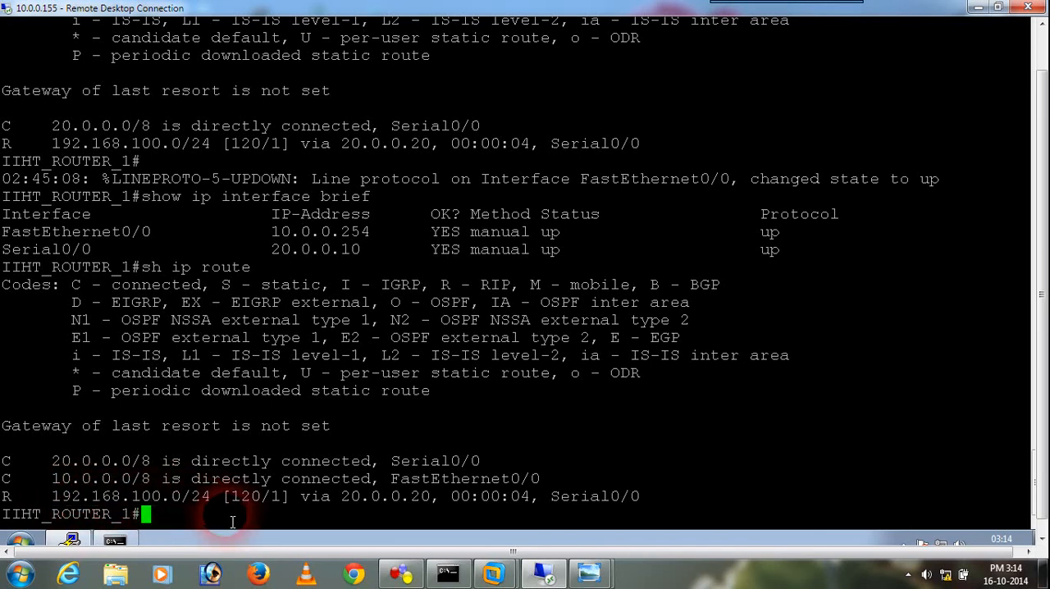
# Switch to the local Command Prompt and try to open a telnet session to 20.0.0.20
pyautogui.click(447, 573)
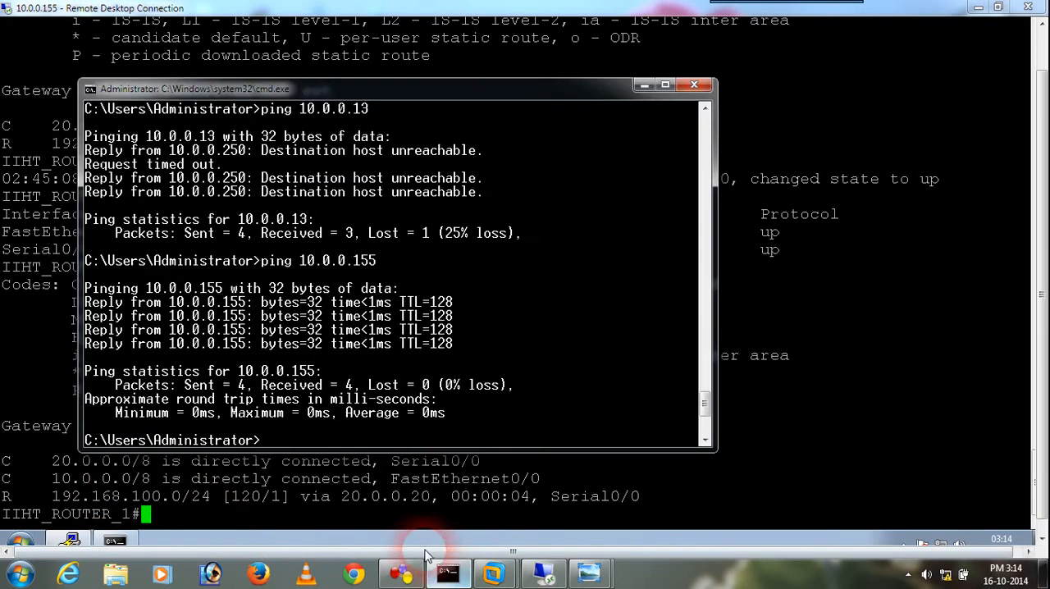
pyautogui.write('te')
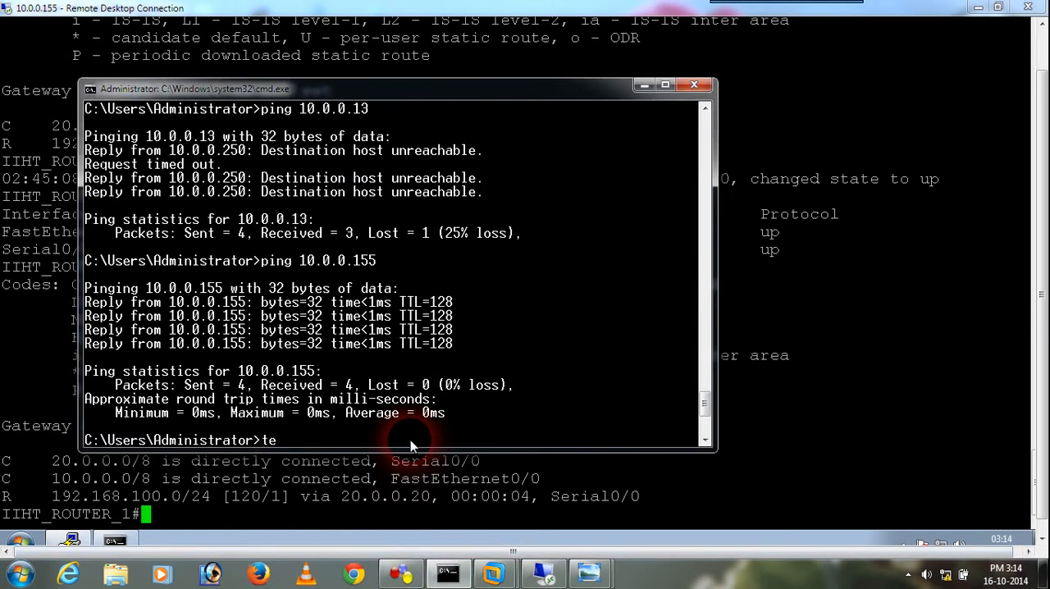
pyautogui.write('lnet 20.0.0.20')
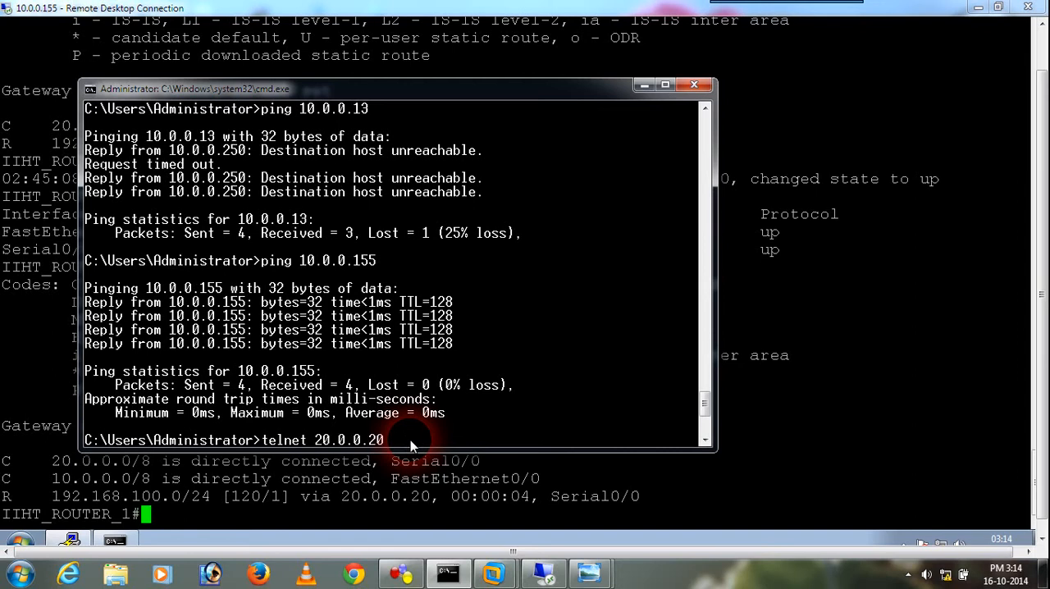
pyautogui.press('Return')
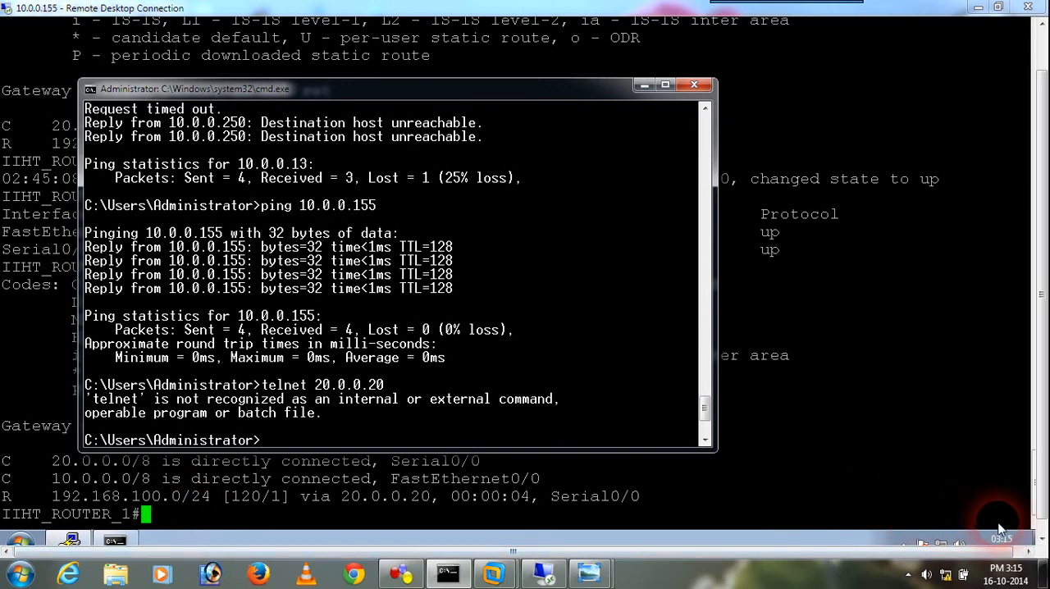
# Return to the remote desktop session and try telnet 20.0.0.20 from its Command Prompt
pyautogui.click(1038, 530)
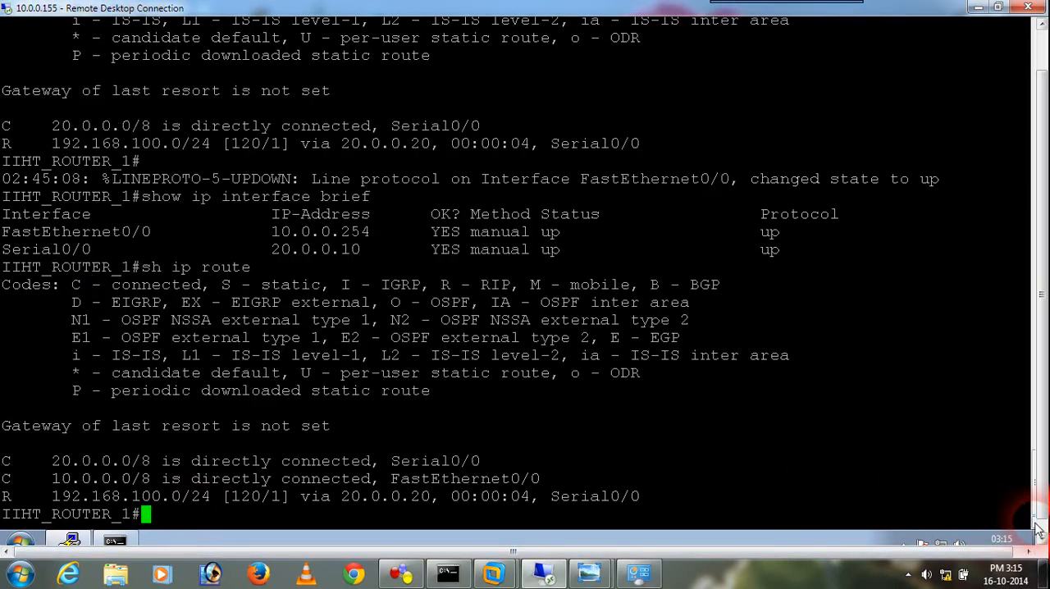
pyautogui.click(1043, 537)
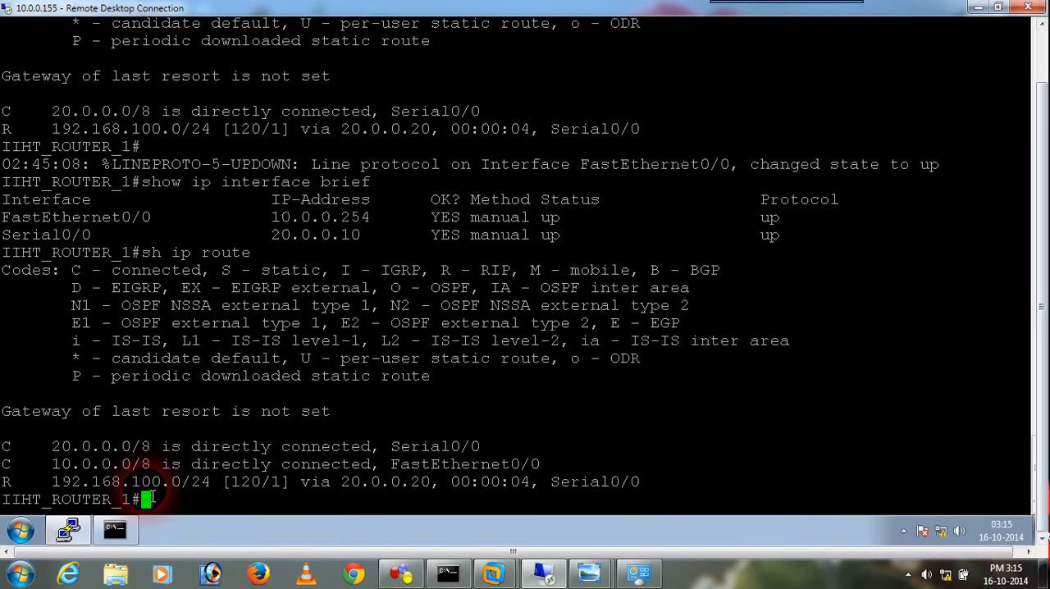
pyautogui.click(20, 531)
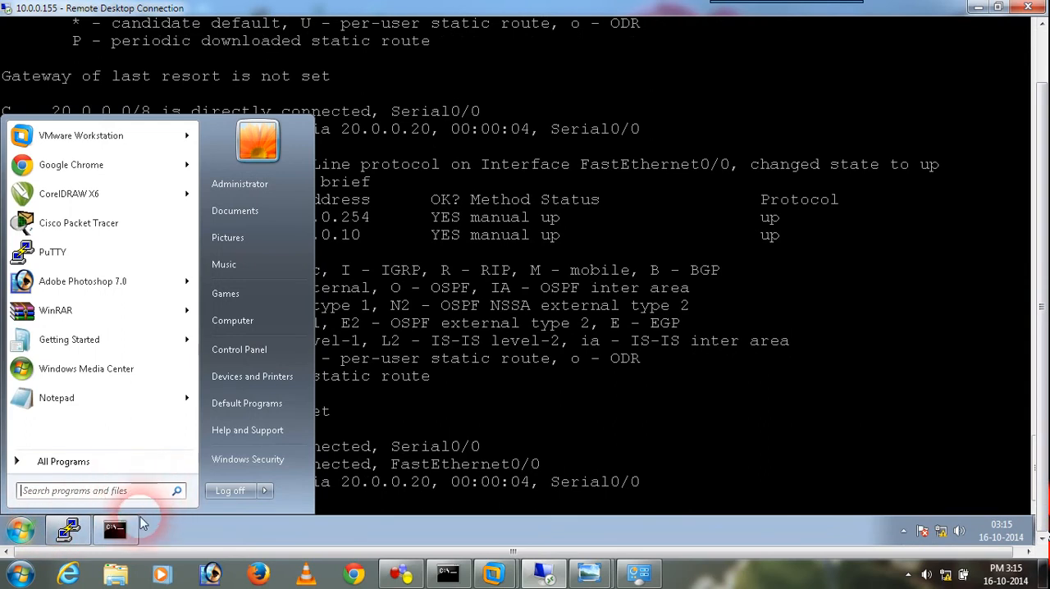
pyautogui.click(115, 531)
pyautogui.write('c')
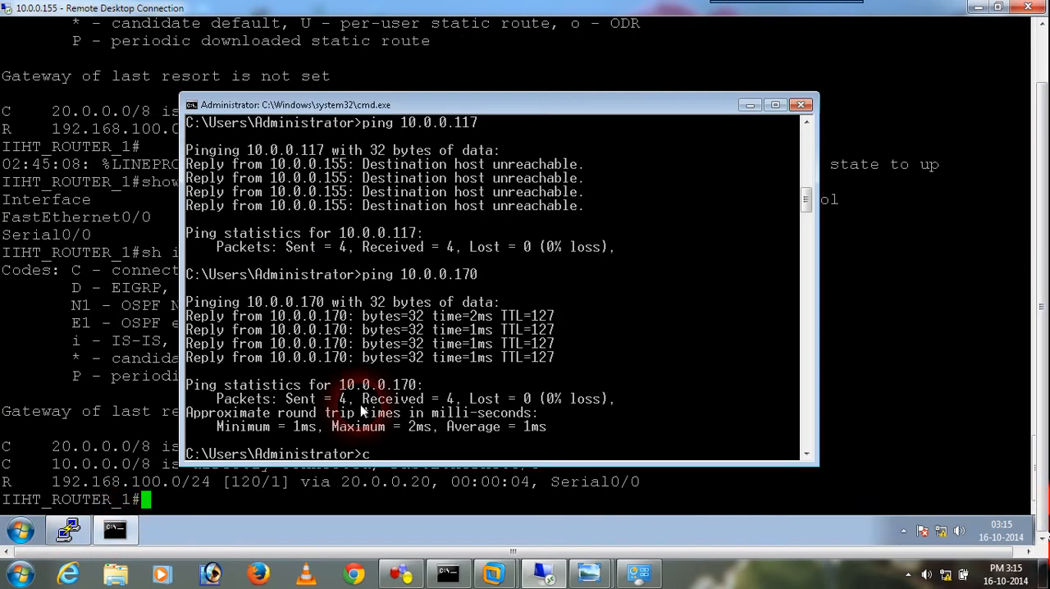
pyautogui.press('BackSpace')
pyautogui.write('telnet 20.0.0.20')
pyautogui.press('Return')
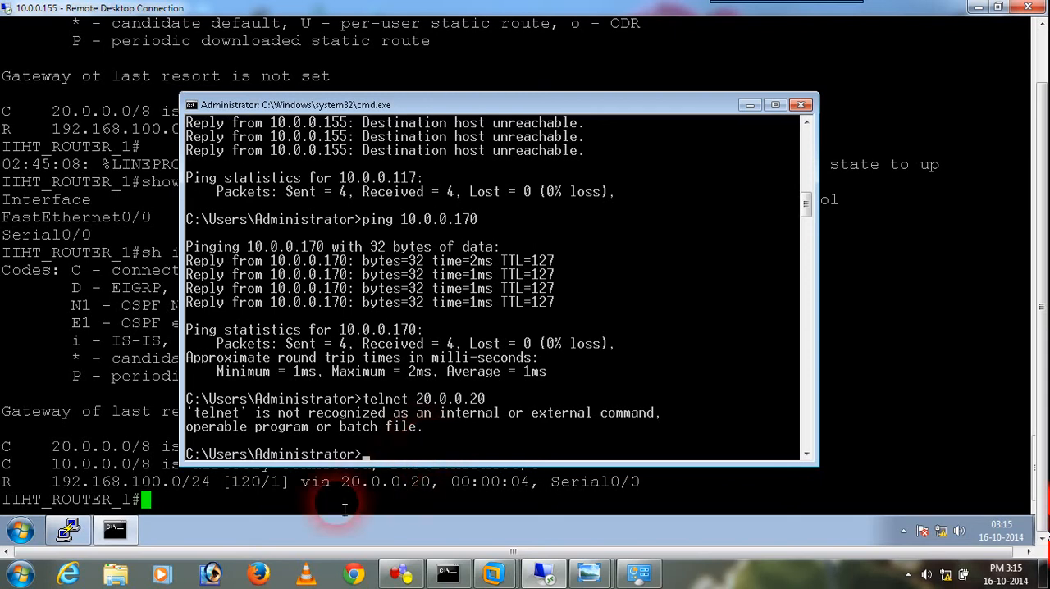
# Check Router 2's serial address in the GNS3 topology and ping 20.0.0.20 from Router 1's console
pyautogui.click(299, 509)
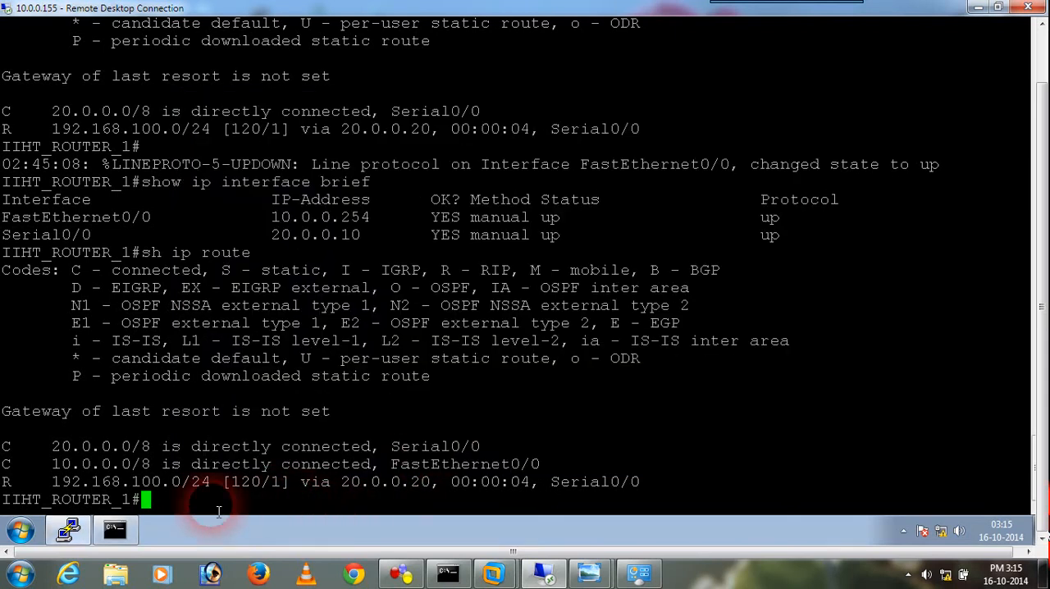
pyautogui.write('ping')
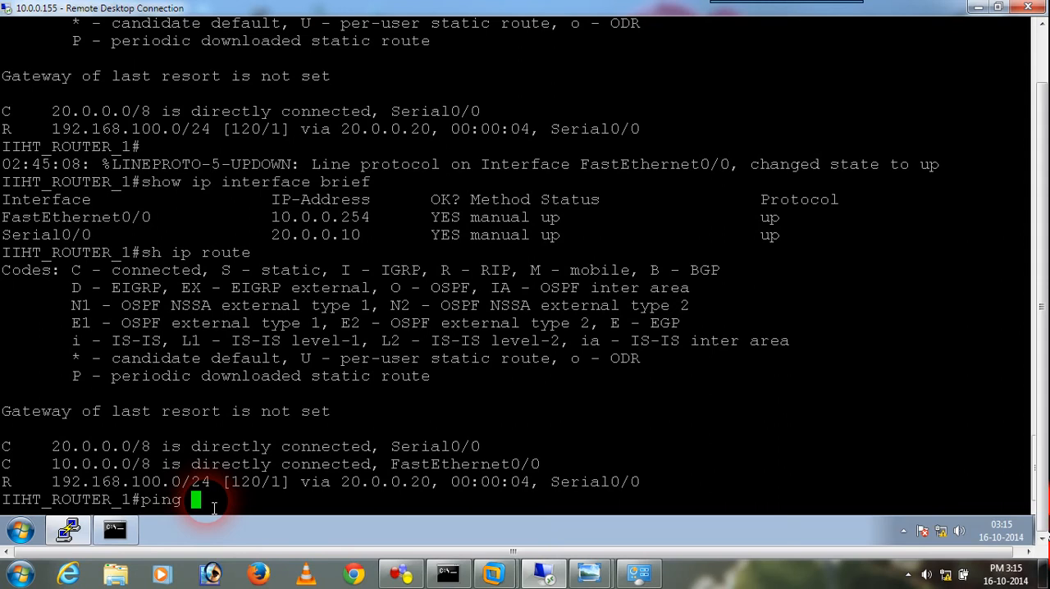
pyautogui.click(417, 577)
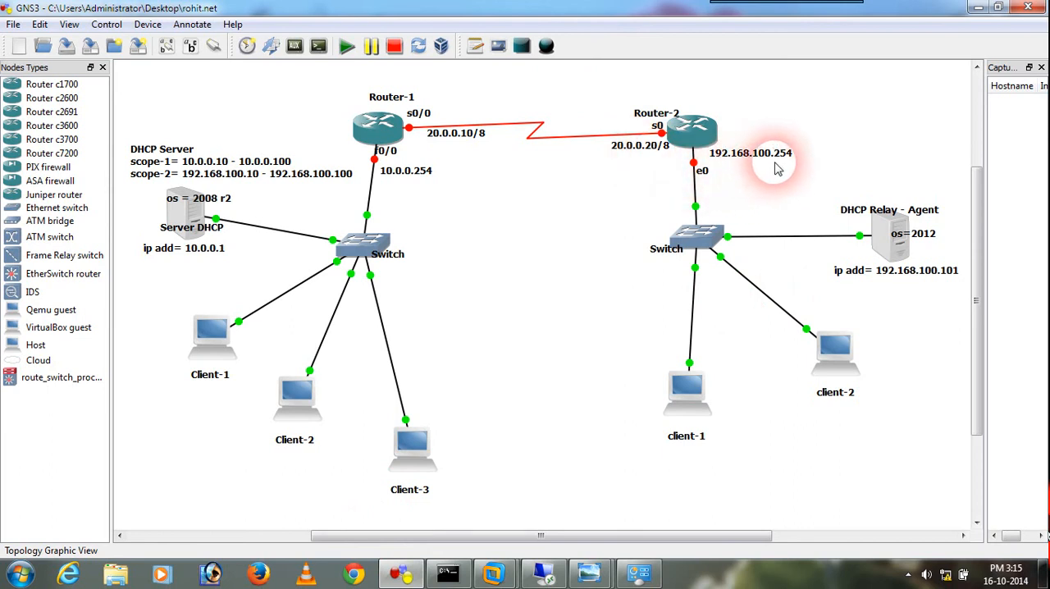
pyautogui.click(537, 574)
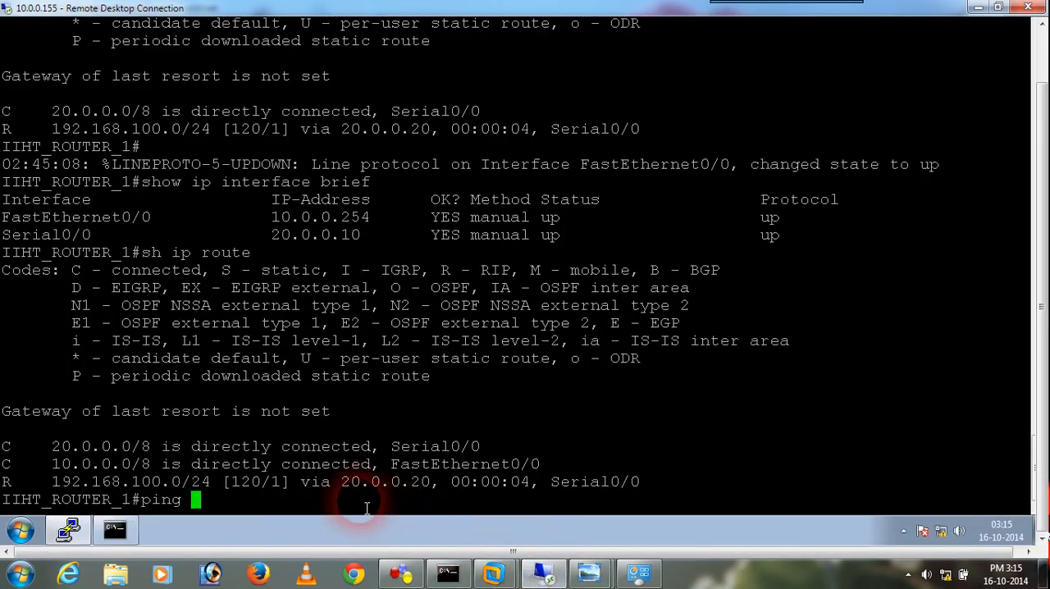
pyautogui.write('ping 20.0.0.20')
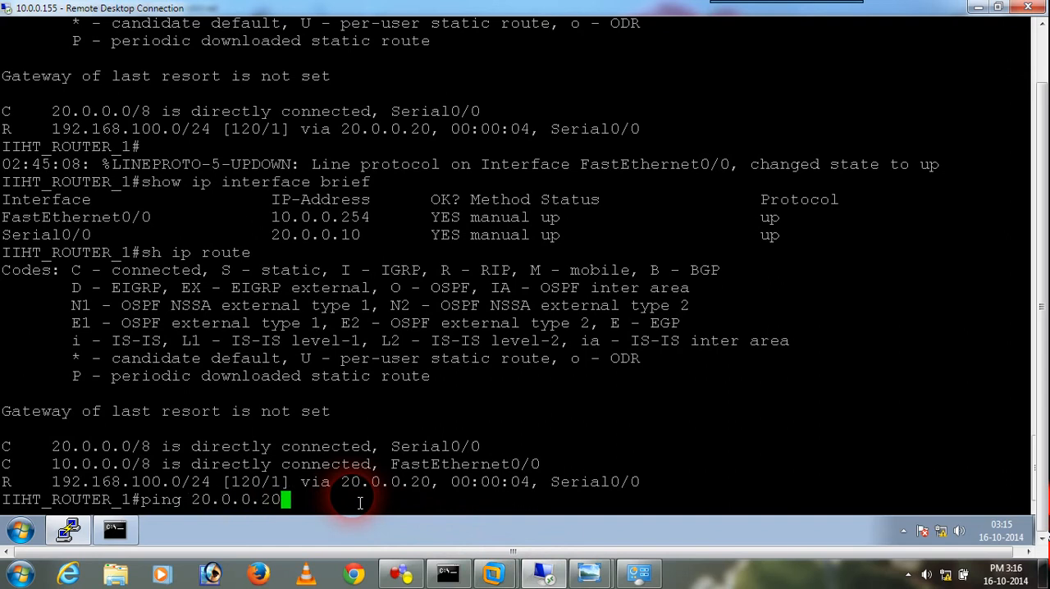
pyautogui.press('Return')
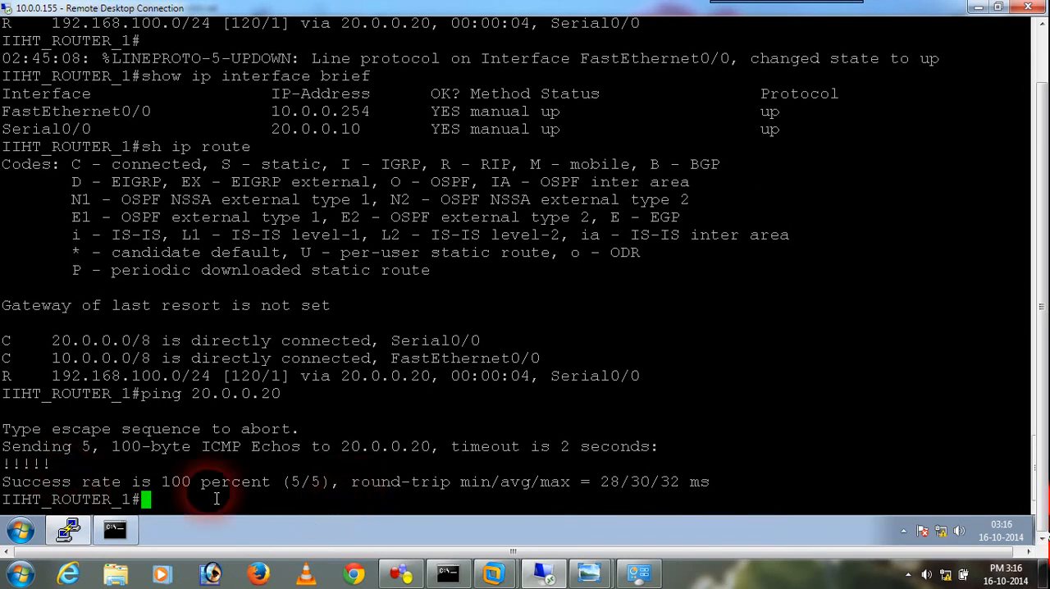
# Highlight the echo reply marks and the success rate in the output of the ping to 20.0.0.20
pyautogui.tripleClick(47, 465)
pyautogui.moveTo(50, 469); pyautogui.dragTo(8, 466)
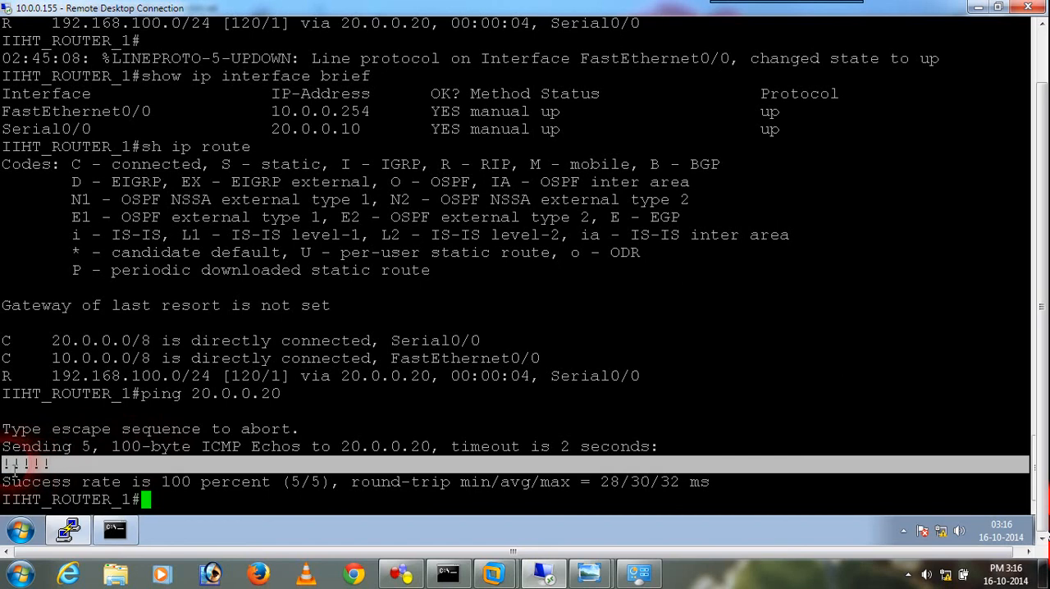
pyautogui.click(228, 510)
pyautogui.moveTo(151, 483); pyautogui.dragTo(273, 486)
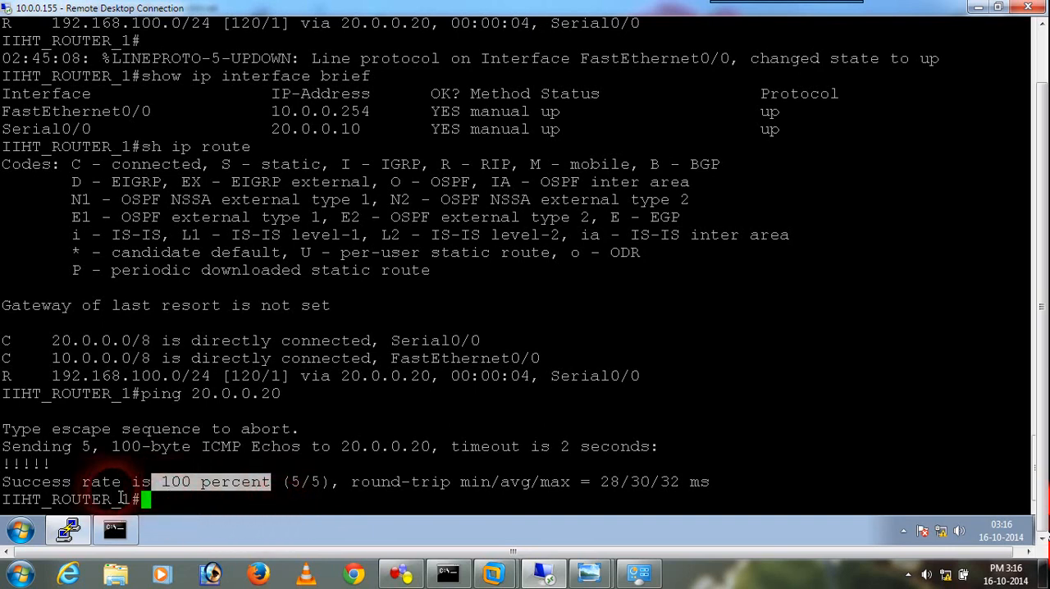
pyautogui.moveTo(50, 465); pyautogui.dragTo(4, 466)
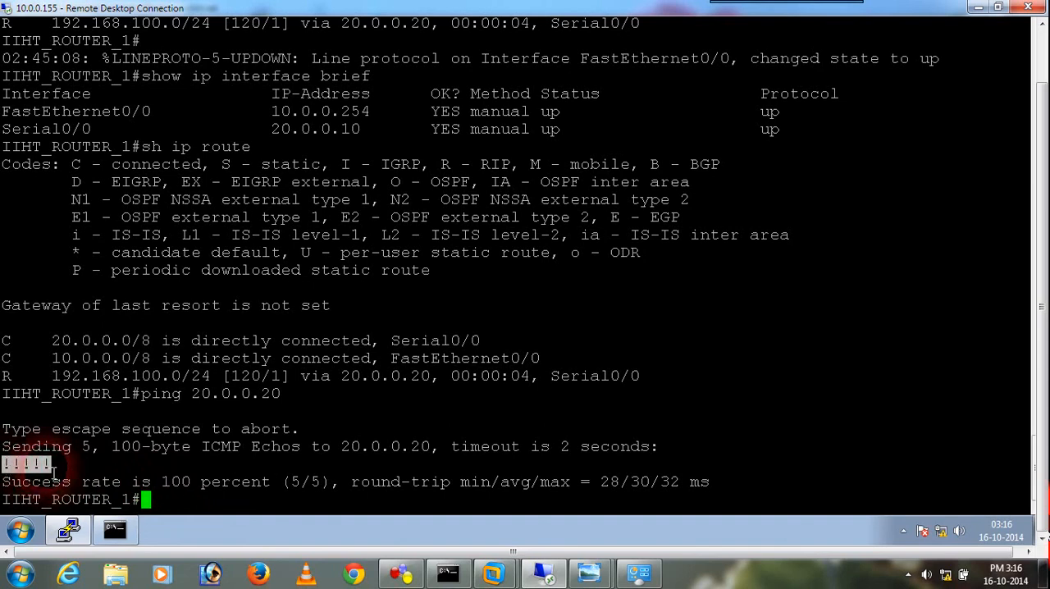
pyautogui.click(164, 510)
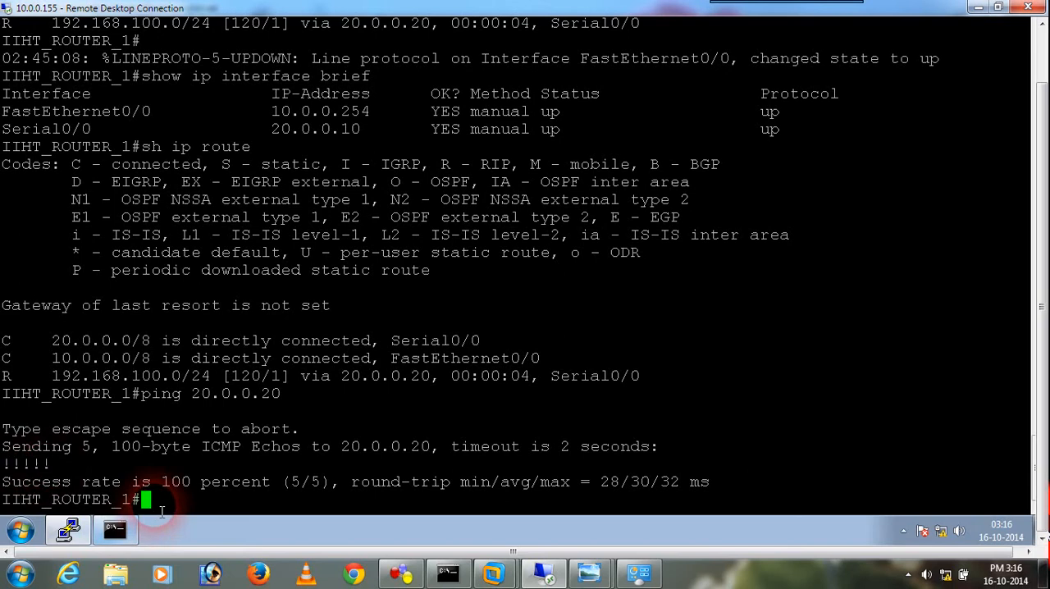
# Edit the recalled ping command to target Router 2's Ethernet address 192.168.100.254 and run it
pyautogui.press('Up')
pyautogui.press('BackSpace')
pyautogui.press('BackSpace')
pyautogui.press('BackSpace')
pyautogui.press('BackSpace')
pyautogui.press('BackSpace')
pyautogui.press('BackSpace')
pyautogui.press('BackSpace')
pyautogui.press('BackSpace')
pyautogui.press('BackSpace')
pyautogui.write('19.')
pyautogui.press('BackSpace')
pyautogui.write('2.168.100.254')
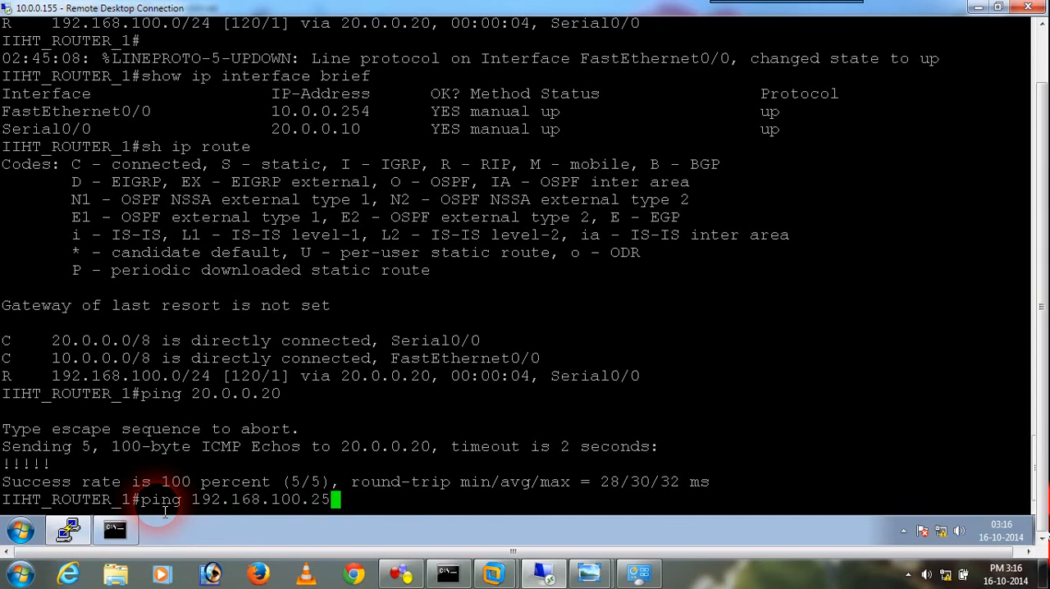
pyautogui.press('Return')
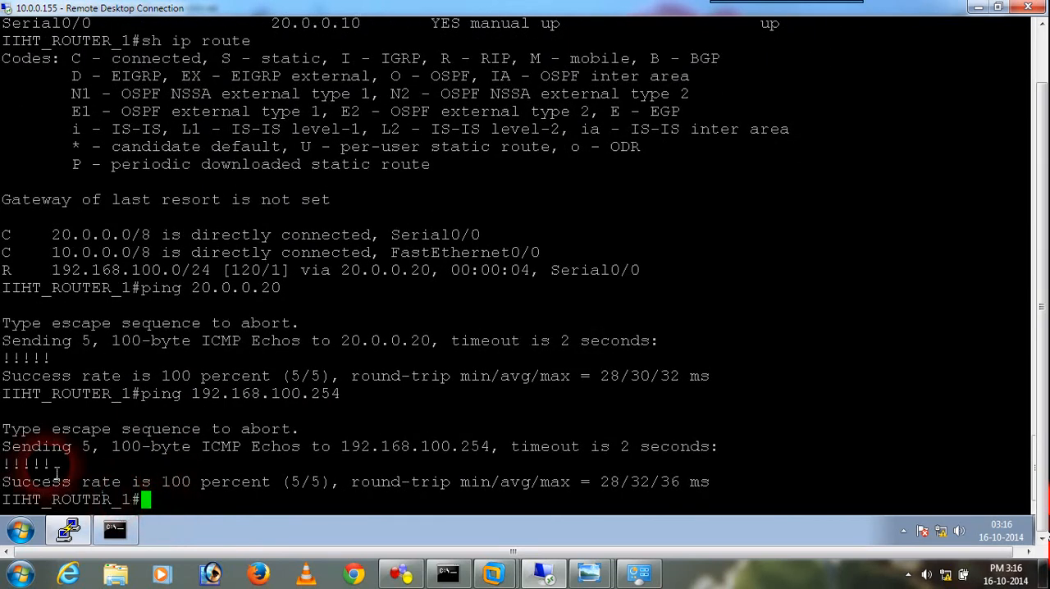
# Highlight the reply marks of the 192.168.100.254 ping and ping 192.168.100.222 from Router 1's console
pyautogui.moveTo(52, 464); pyautogui.dragTo(4, 465)
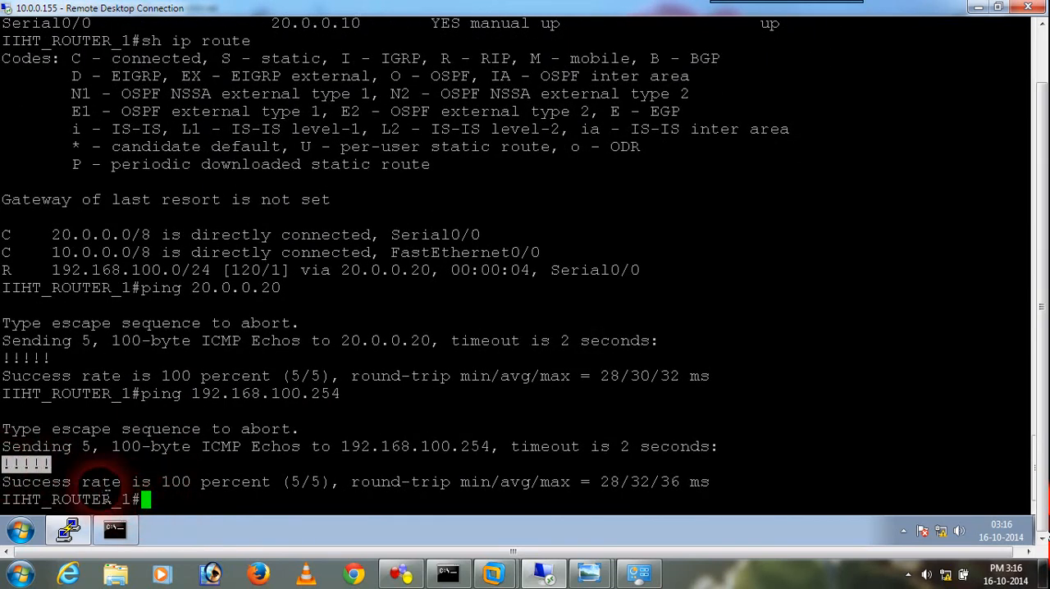
pyautogui.click(177, 507)
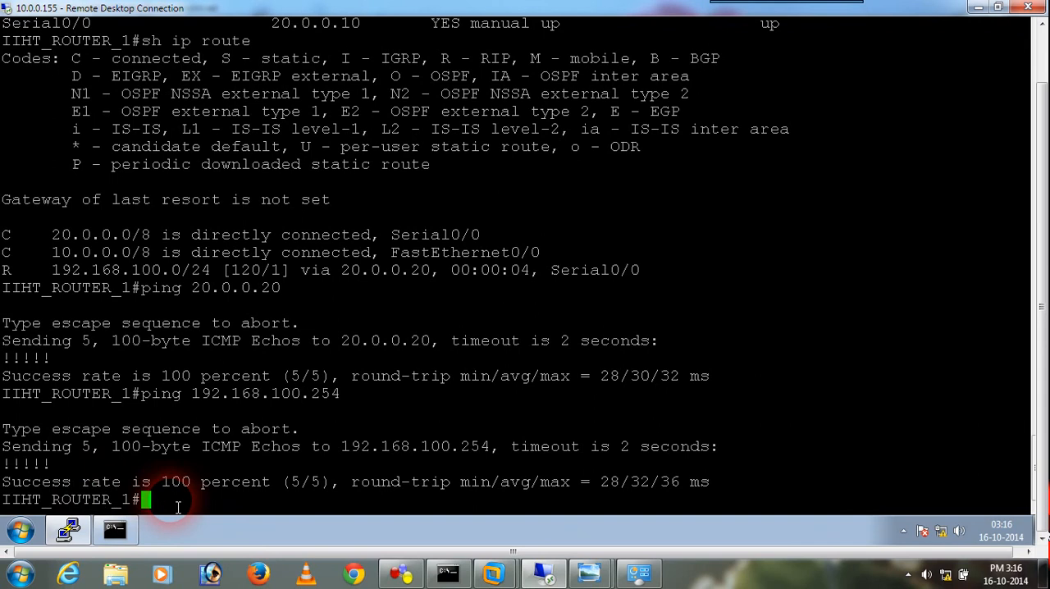
pyautogui.press('Up')
pyautogui.press('BackSpace')
pyautogui.press('BackSpace')
pyautogui.write('2.168.100.2')
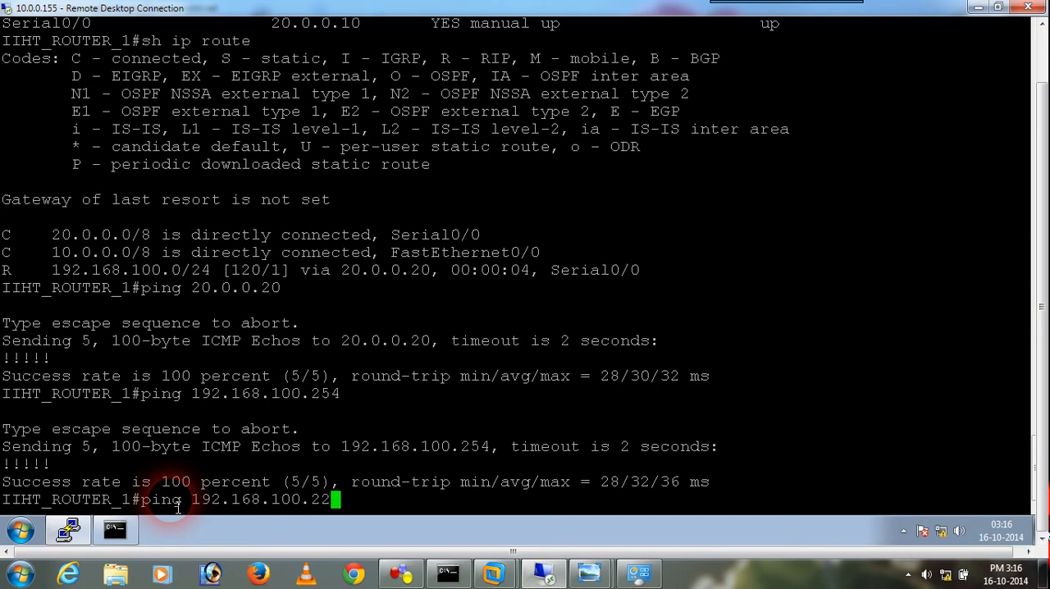
pyautogui.write('2')
pyautogui.press('Return')
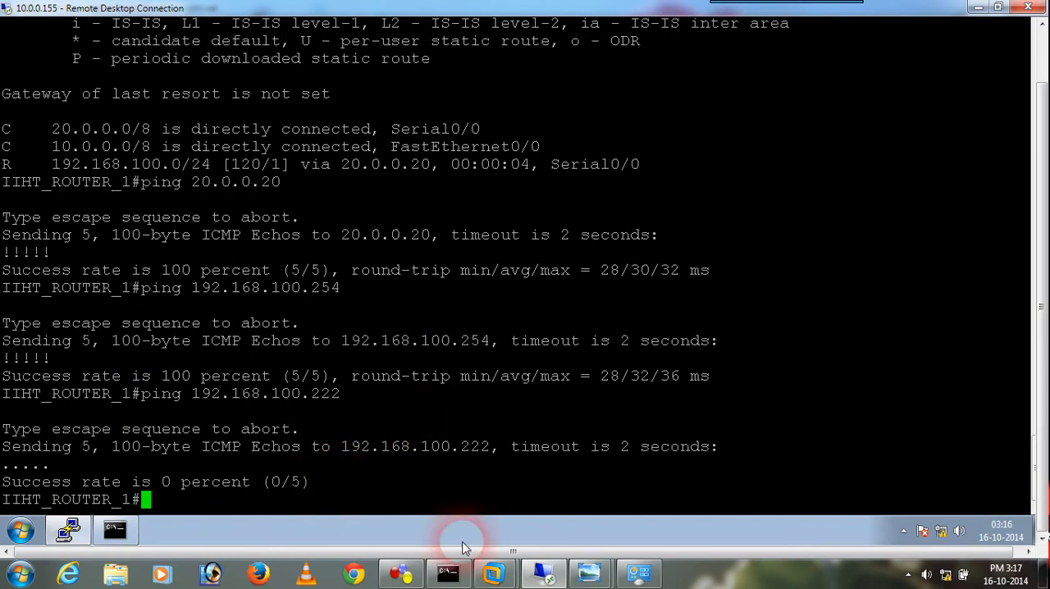
# Review the GNS3 topology and the NEW_SERVER virtual machine's desktop, and return to the topology
pyautogui.click(400, 573)
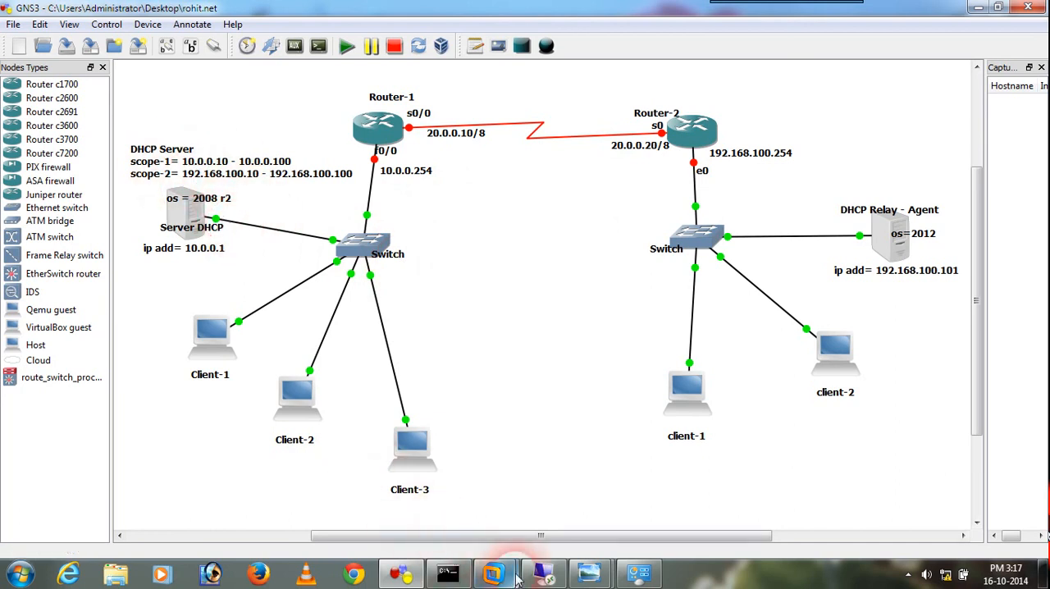
pyautogui.moveTo(508, 578)
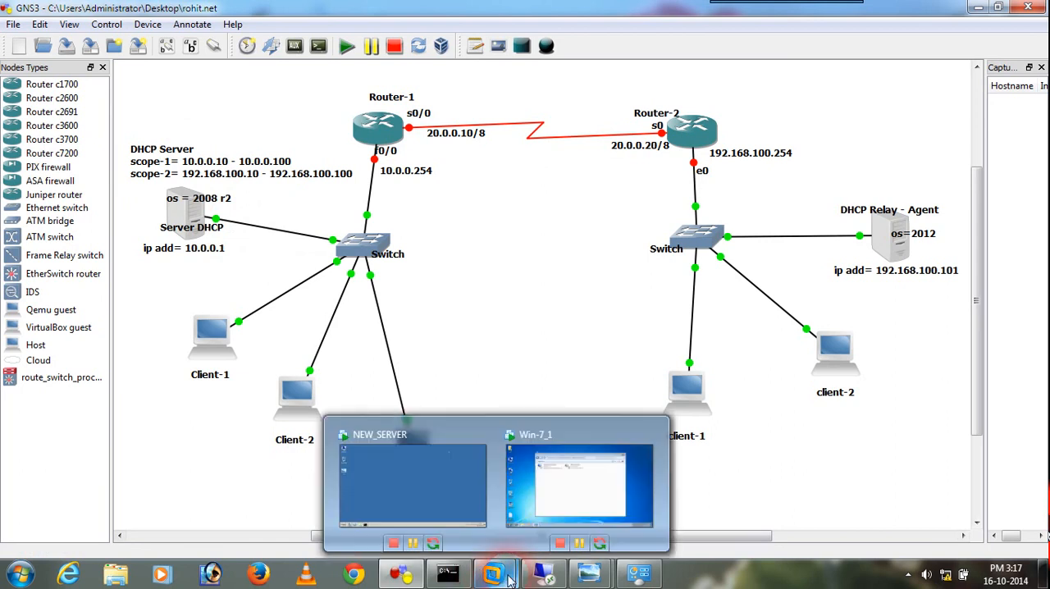
pyautogui.click(439, 485)
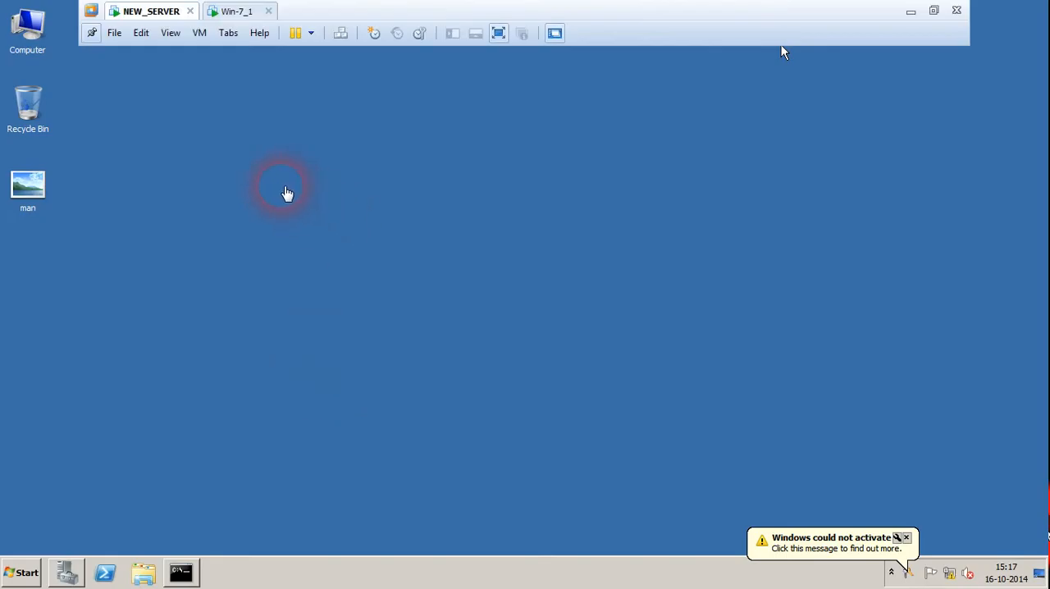
pyautogui.click(293, 201)
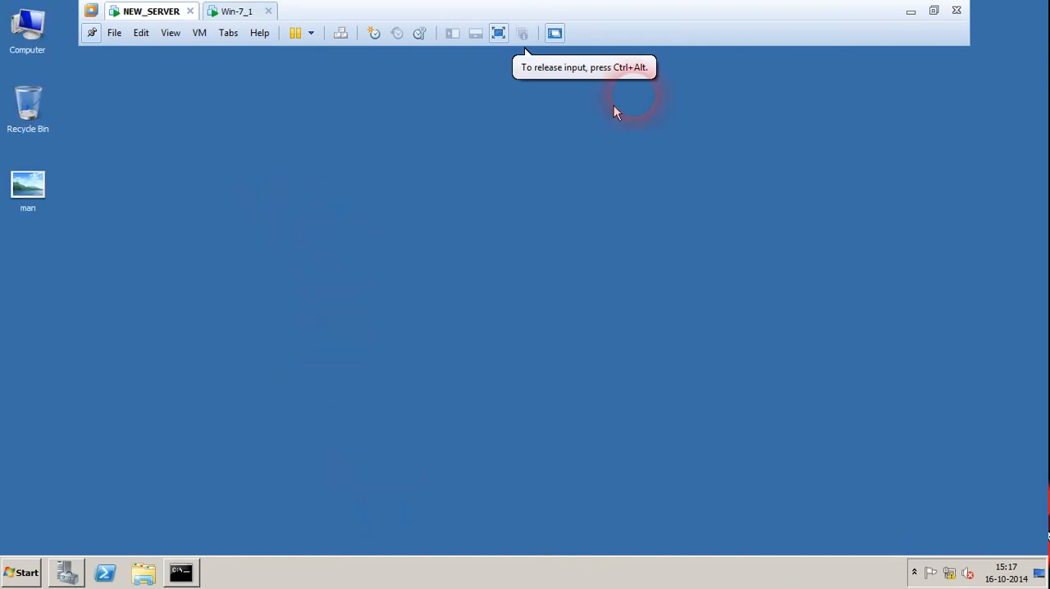
pyautogui.click(911, 12)
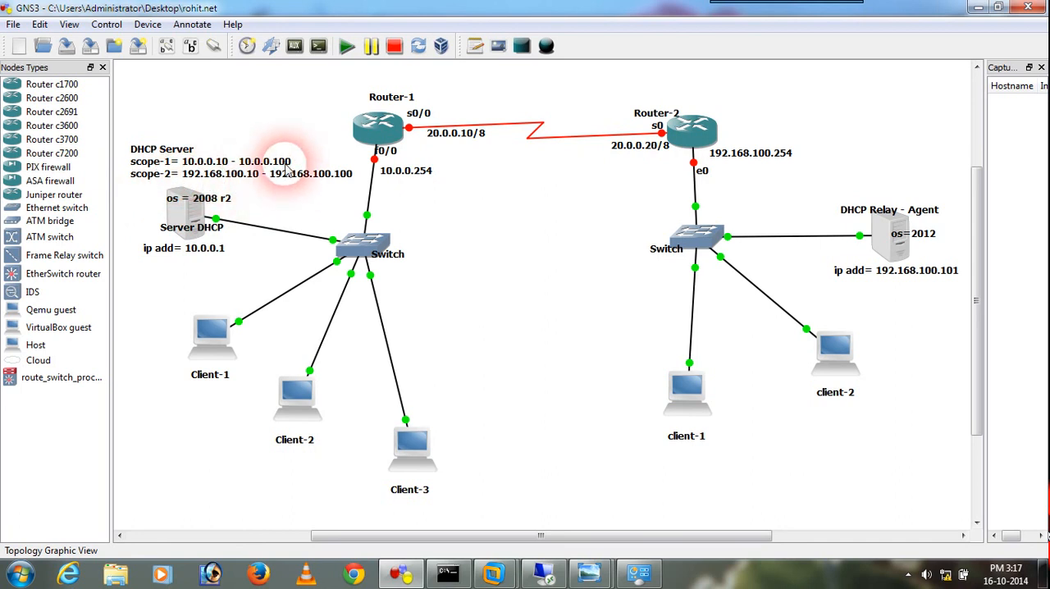
# Switch to the NEW_SERVER virtual machine and check its IP configuration with ipconfig in the Command Prompt
pyautogui.moveTo(496, 572)
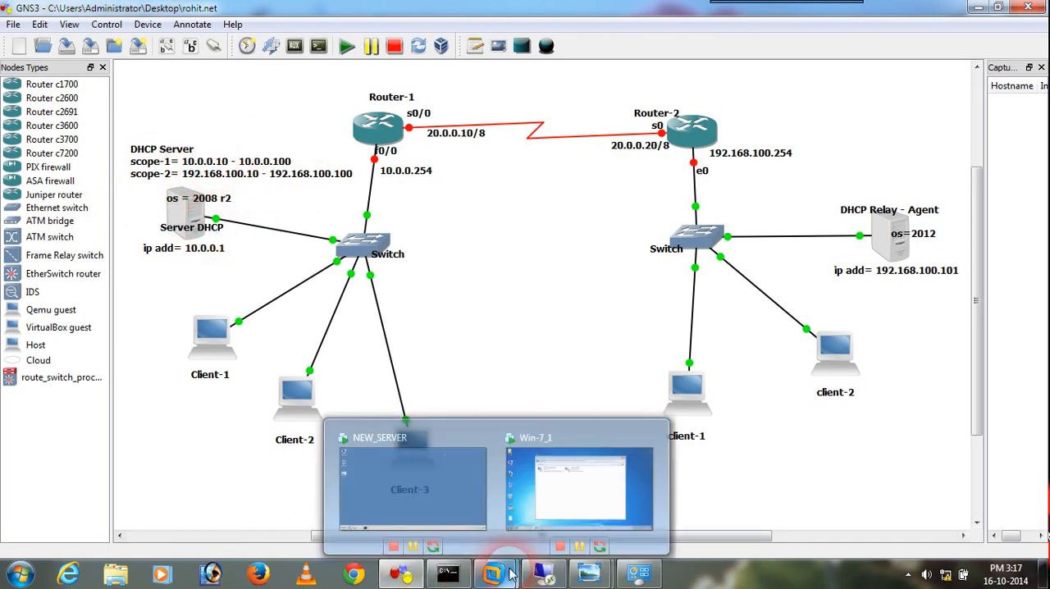
pyautogui.click(416, 483)
pyautogui.rightClick(227, 237)
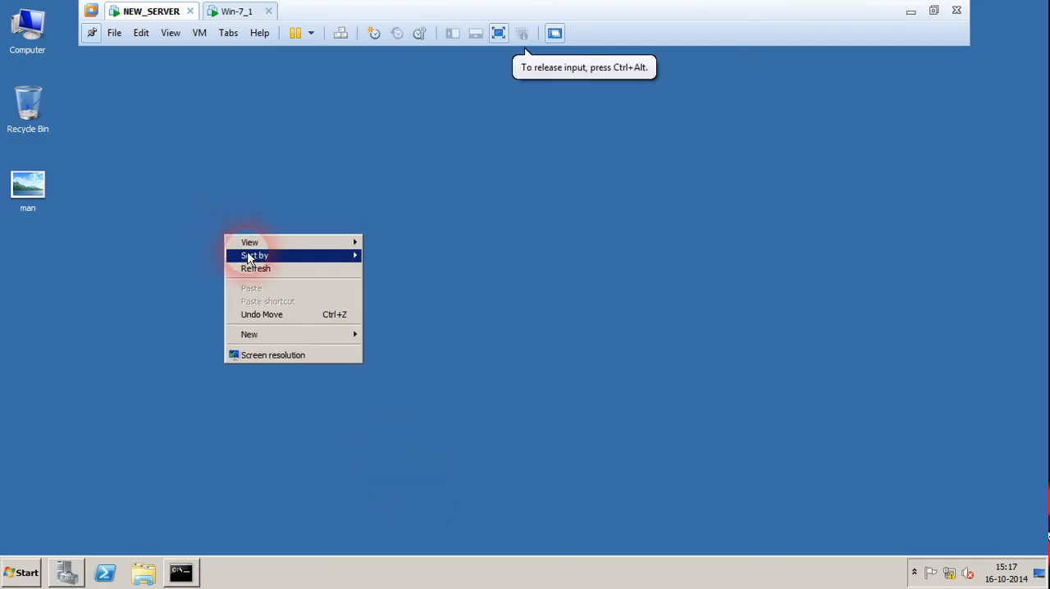
pyautogui.click(260, 270)
pyautogui.click(194, 572)
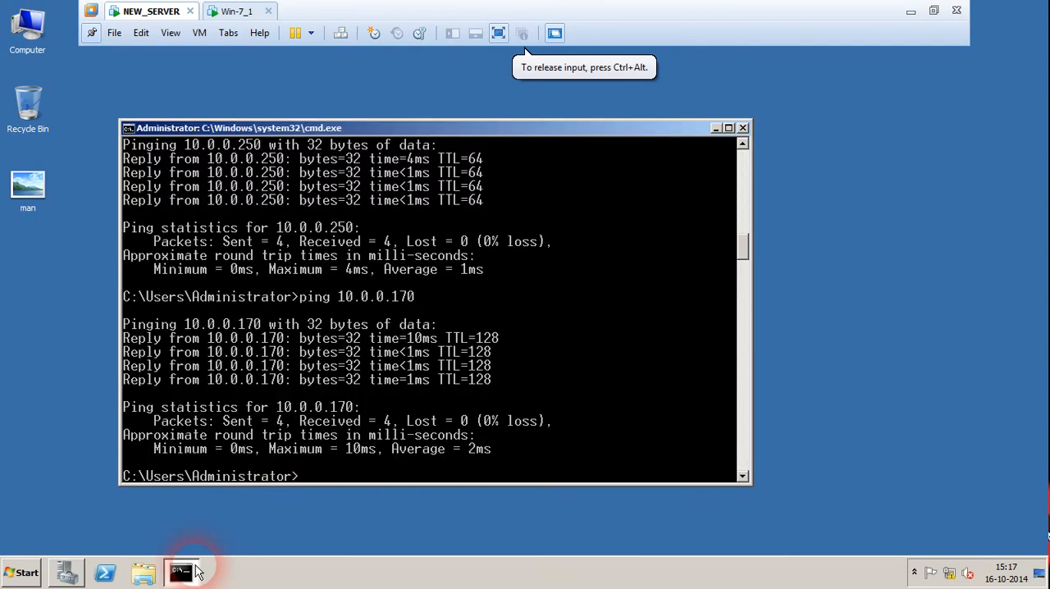
pyautogui.write('ip')
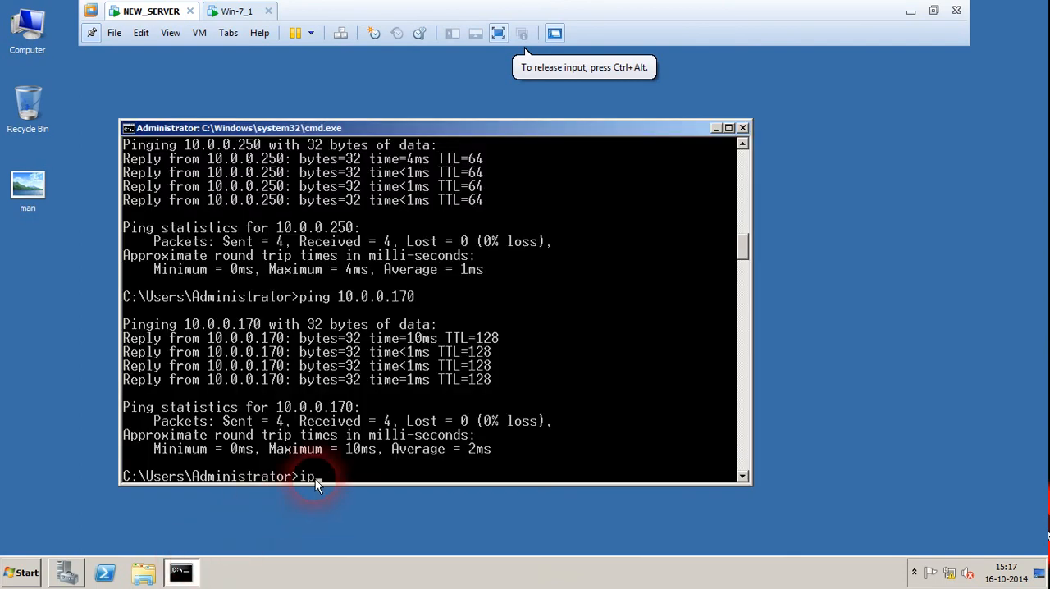
pyautogui.write('con')
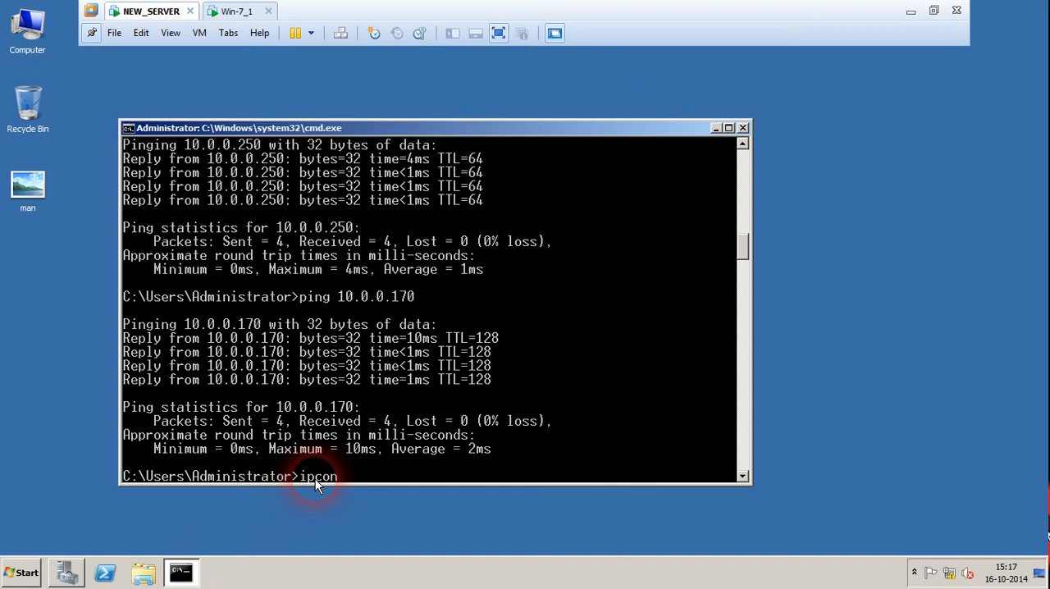
pyautogui.write('fig')
pyautogui.press('Return')
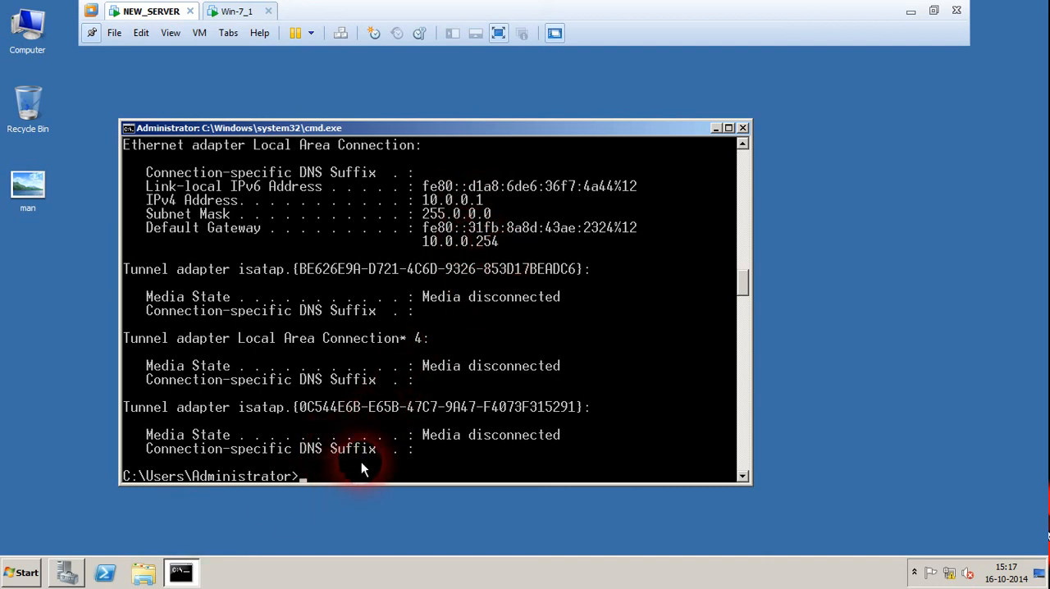
# Ping the default gateway 10.0.0.254 from NEW_SERVER's Command Prompt
pyautogui.write('ping 10.0.0.254')
pyautogui.press('Return')
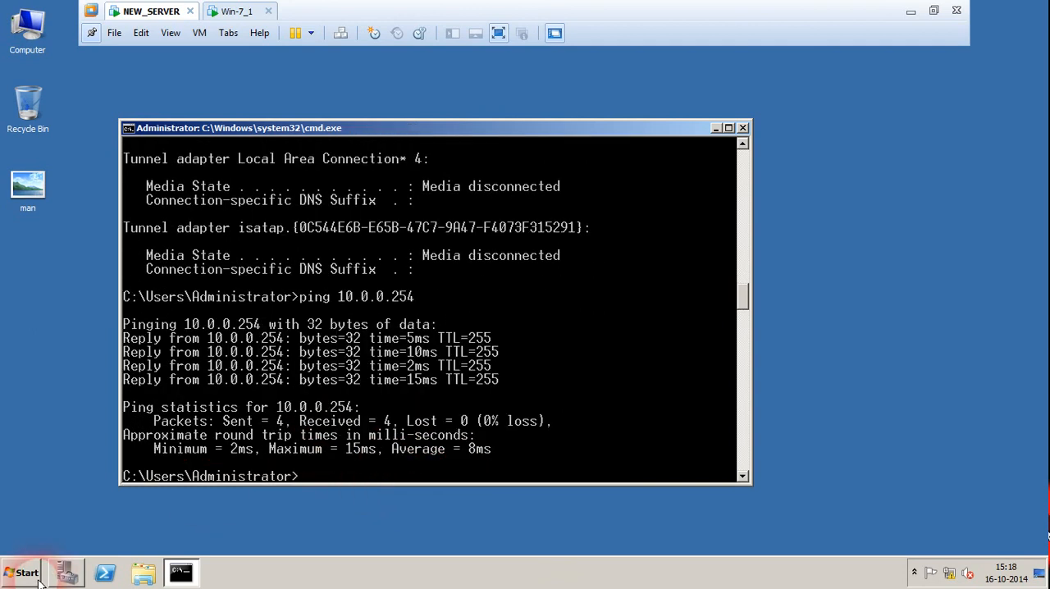
# Start the Add Roles Wizard from Server Manager's roles summary and select the DHCP Server role
pyautogui.click(68, 572)
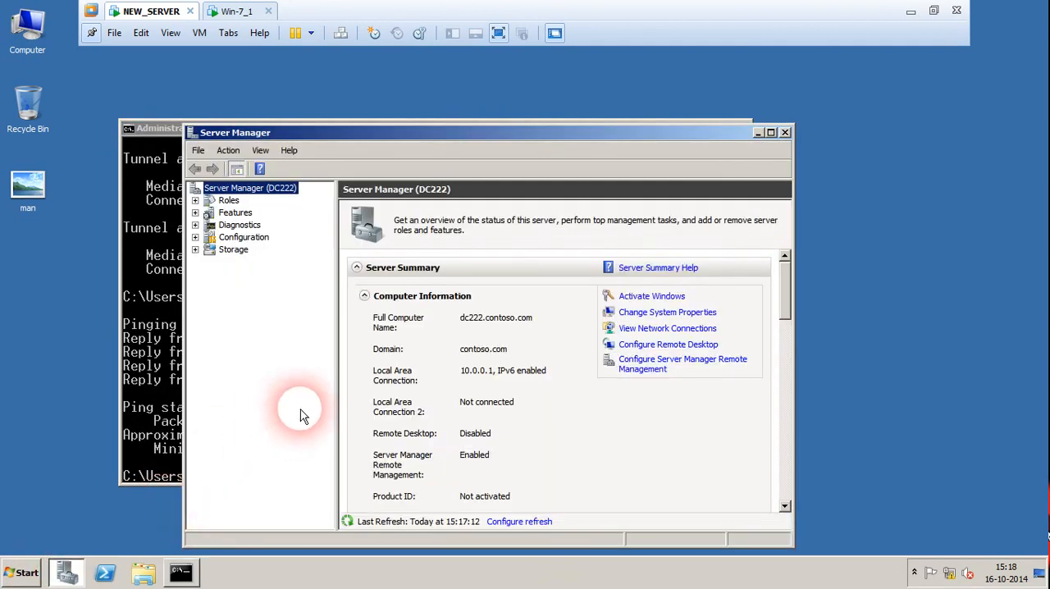
pyautogui.click(224, 203)
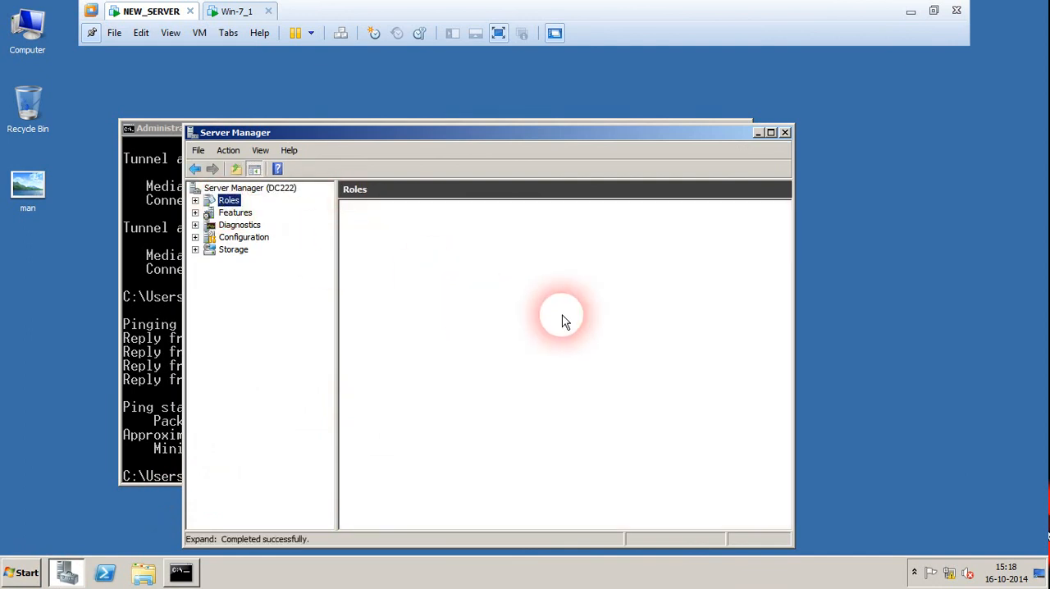
pyautogui.click(639, 300)
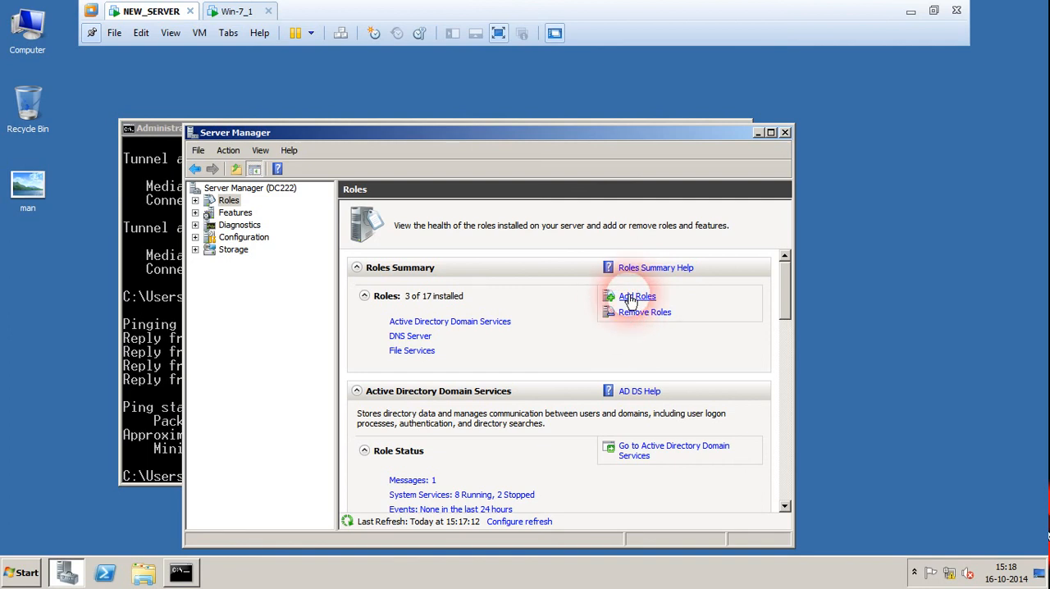
pyautogui.click(631, 300)
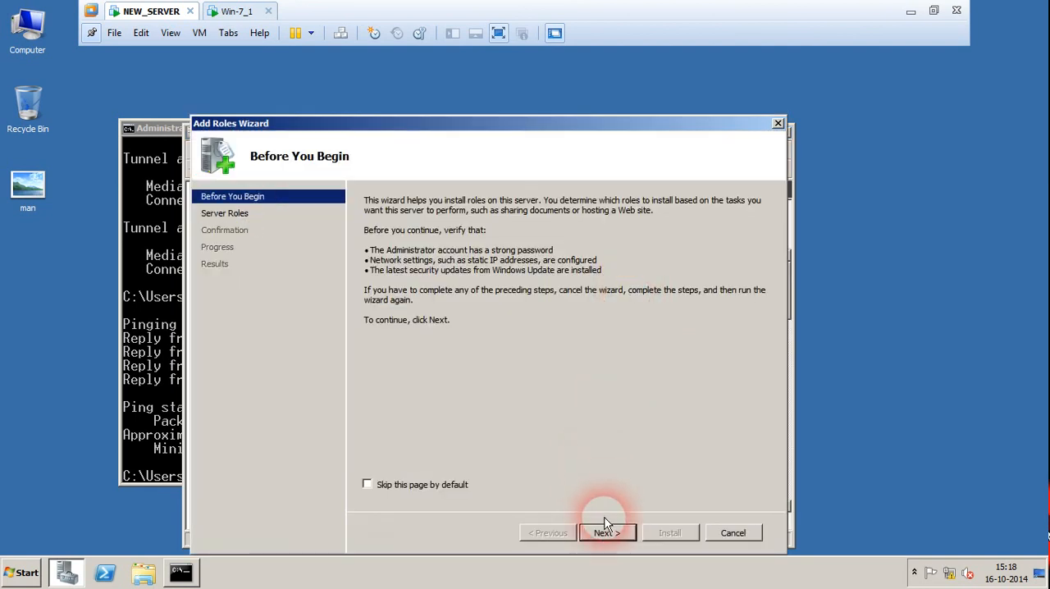
pyautogui.click(607, 533)
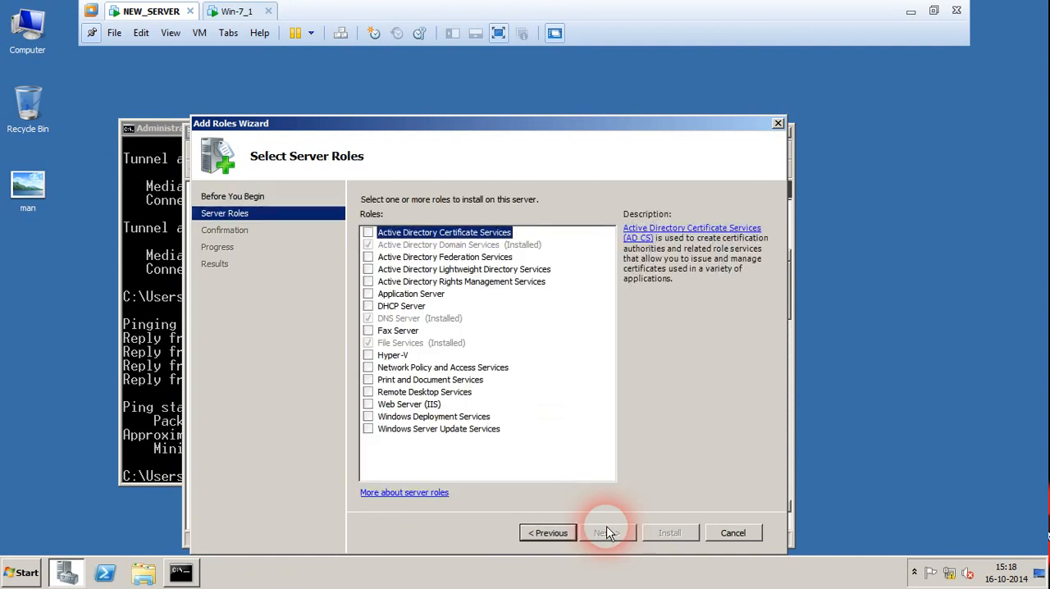
pyautogui.click(368, 308)
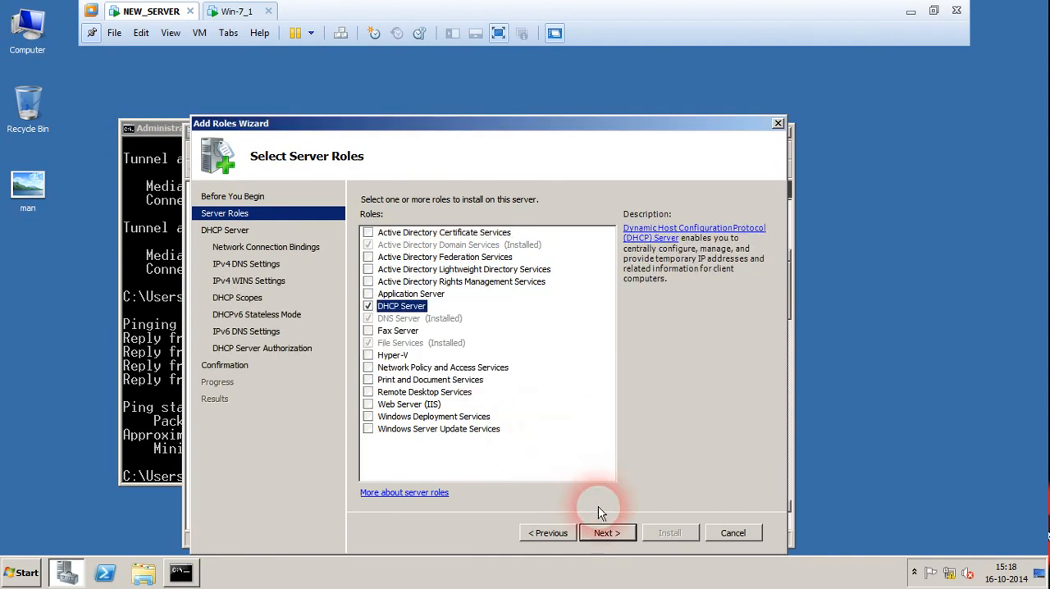
# Continue past the DHCP Server introduction and keep the 10.0.0.1 network connection binding
pyautogui.click(607, 535)
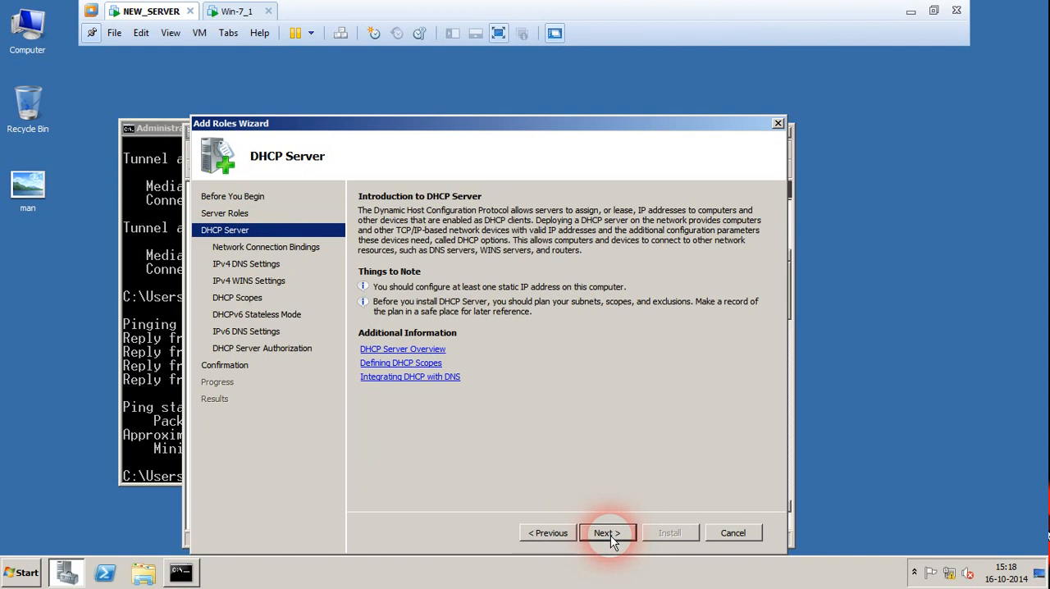
pyautogui.click(609, 534)
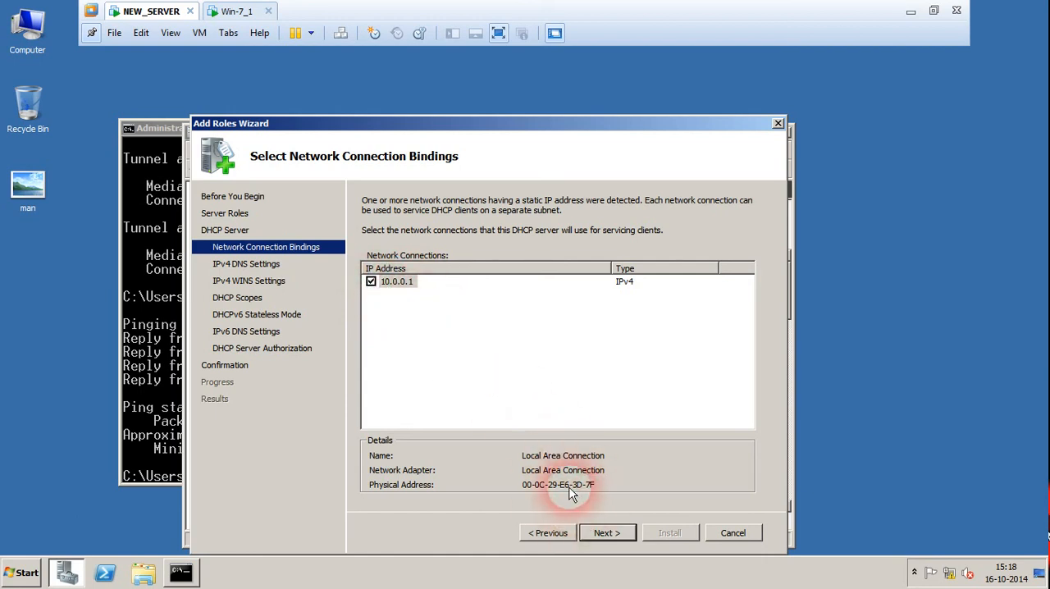
pyautogui.click(608, 533)
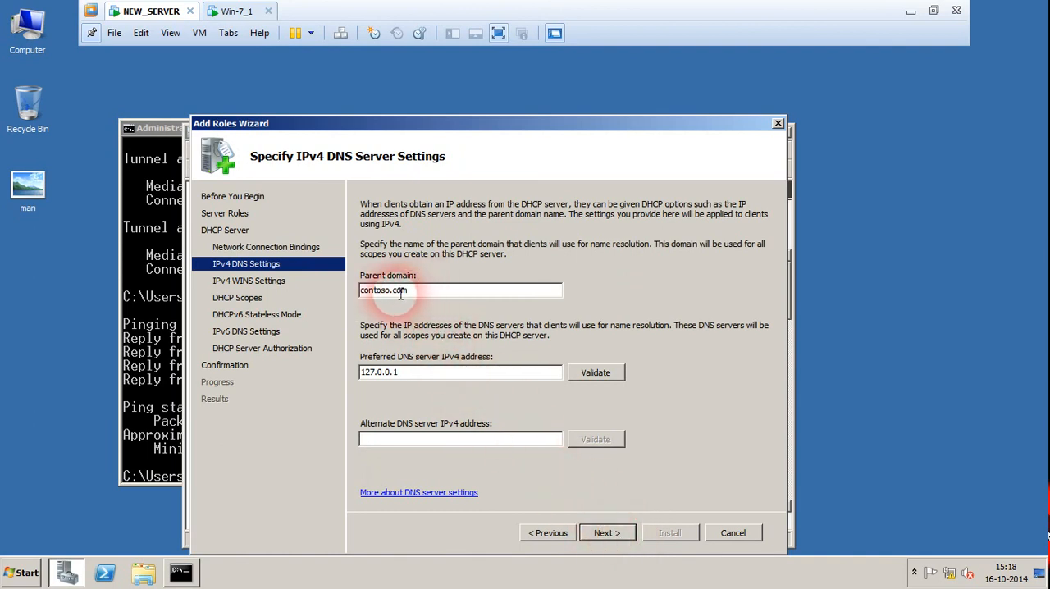
# Open the DNS management console from the server's administrative tools
pyautogui.click(21, 573)
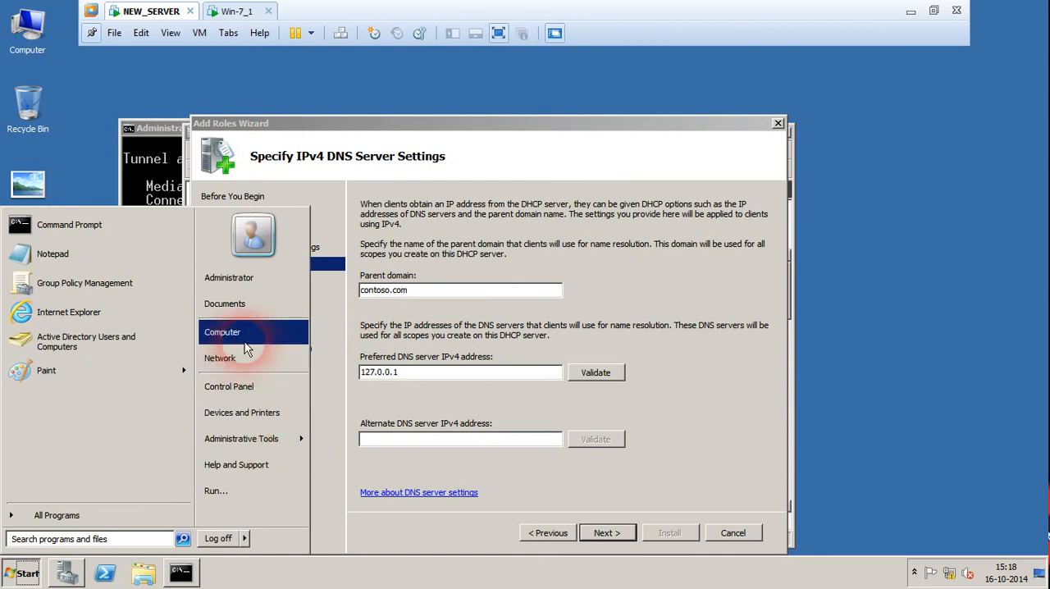
pyautogui.moveTo(275, 442)
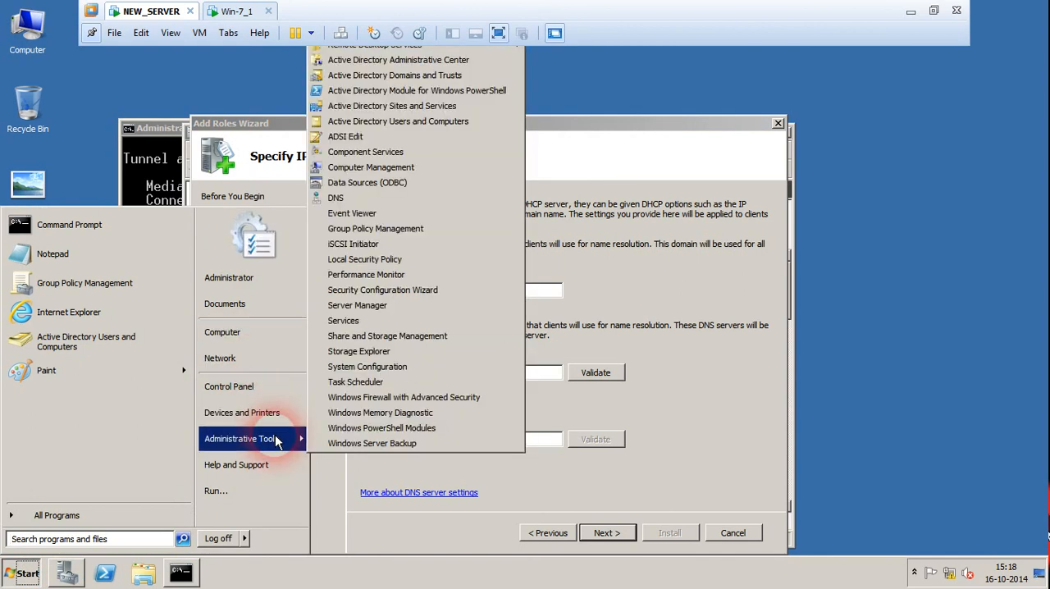
pyautogui.click(373, 203)
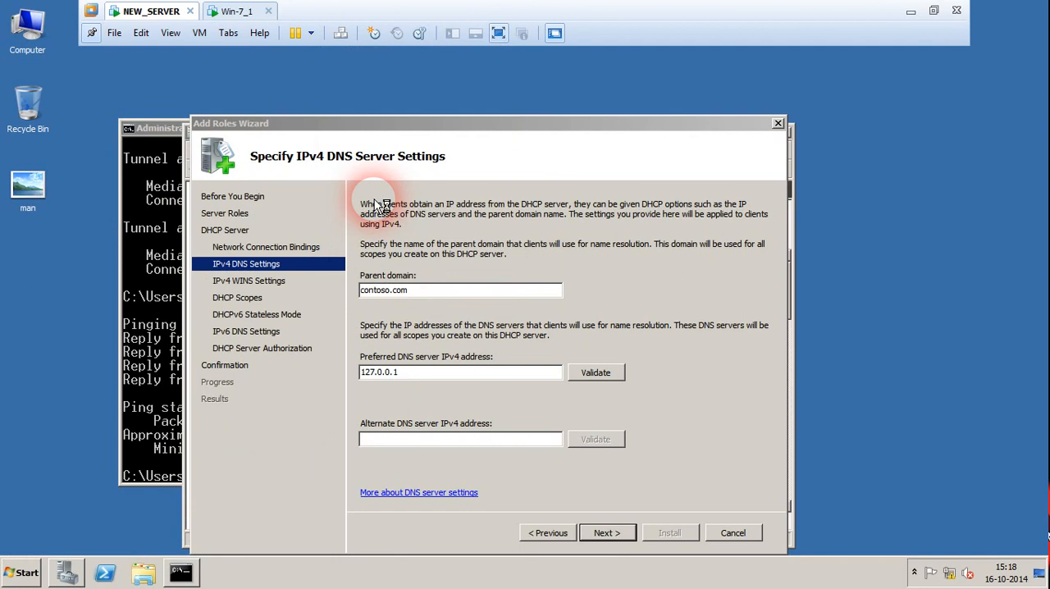
pyautogui.click(400, 212)
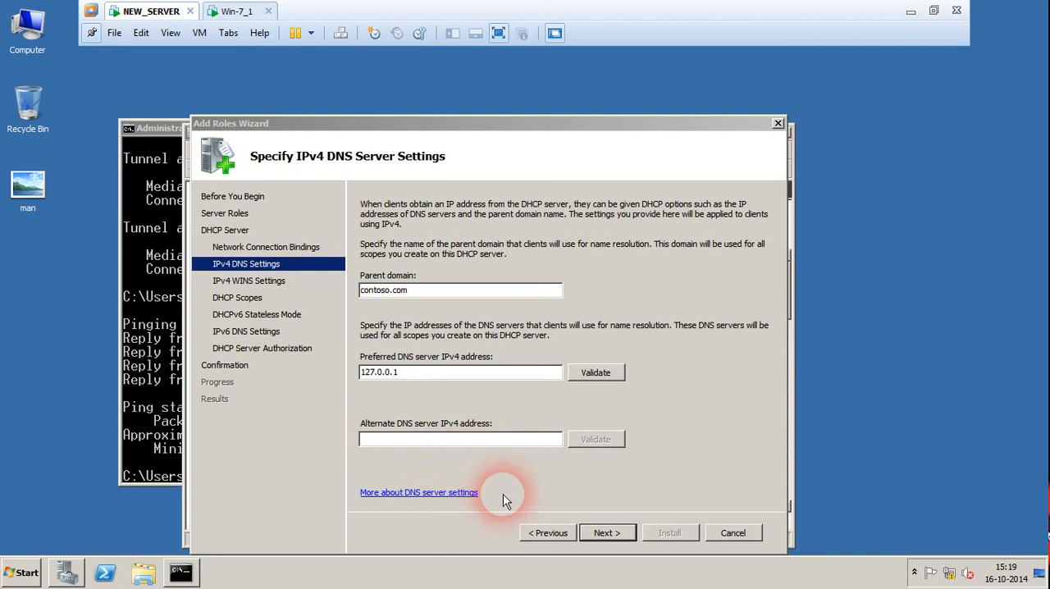
# Accept contoso.com and 127.0.0.1 as the DNS settings, leave WINS not required and add no DHCP scopes
pyautogui.click(598, 534)
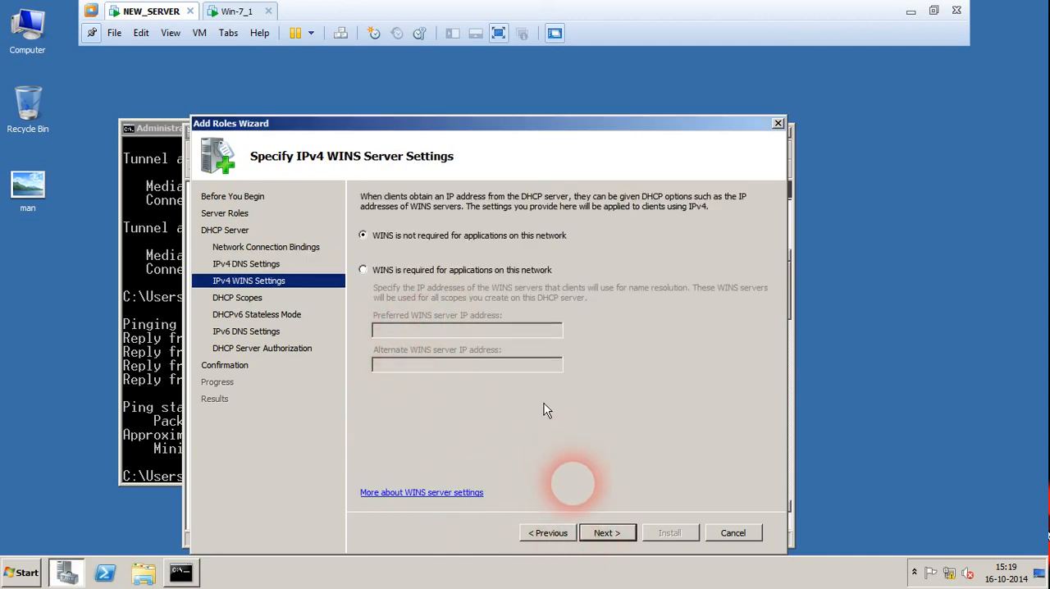
pyautogui.click(607, 535)
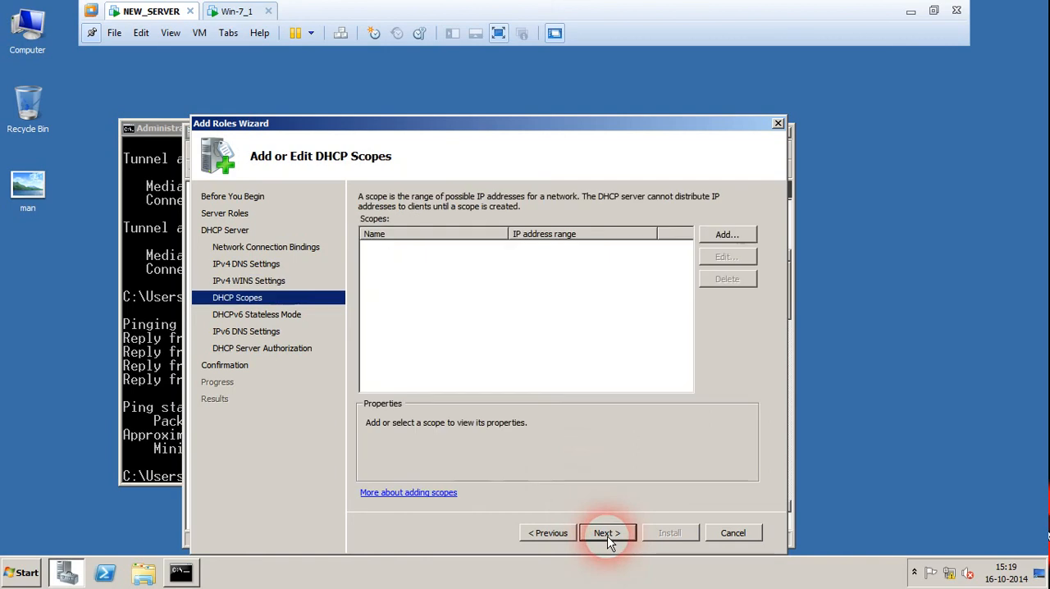
pyautogui.click(606, 535)
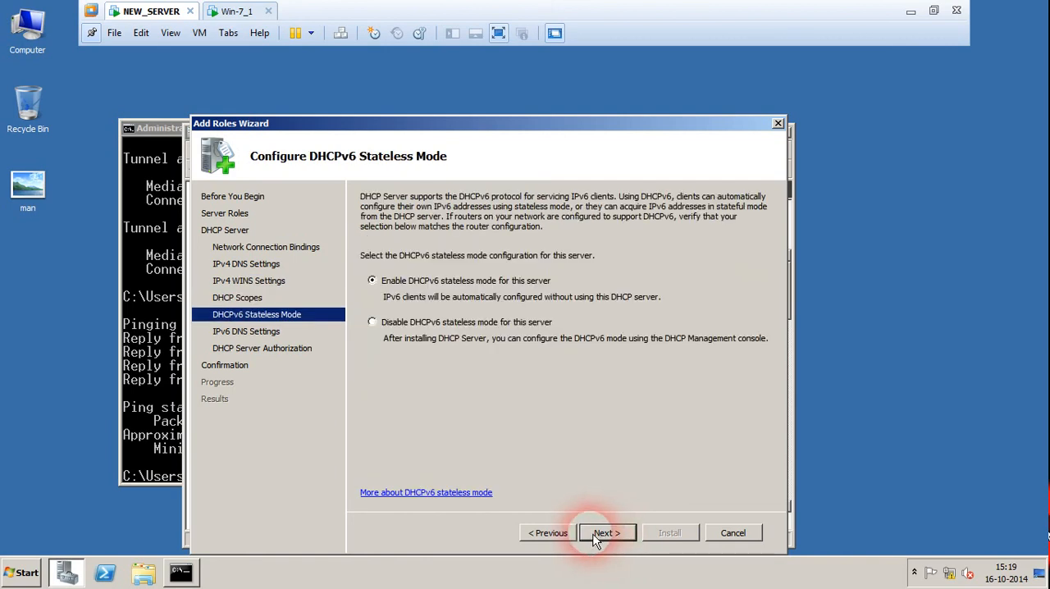
# Disable DHCPv6 stateless mode and install the DHCP Server role, authorized with the current credentials
pyautogui.click(417, 324)
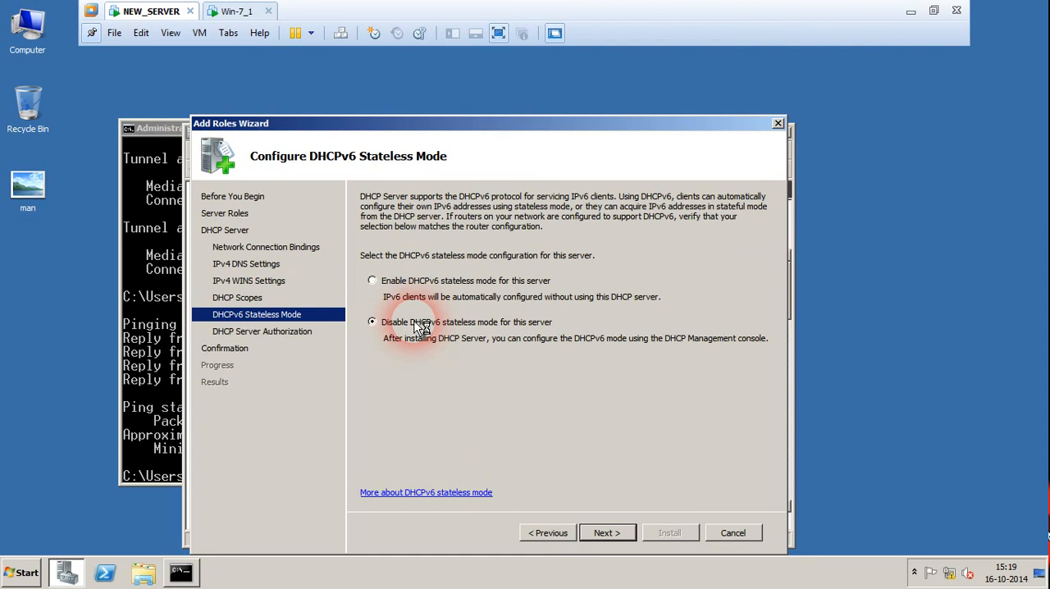
pyautogui.click(599, 534)
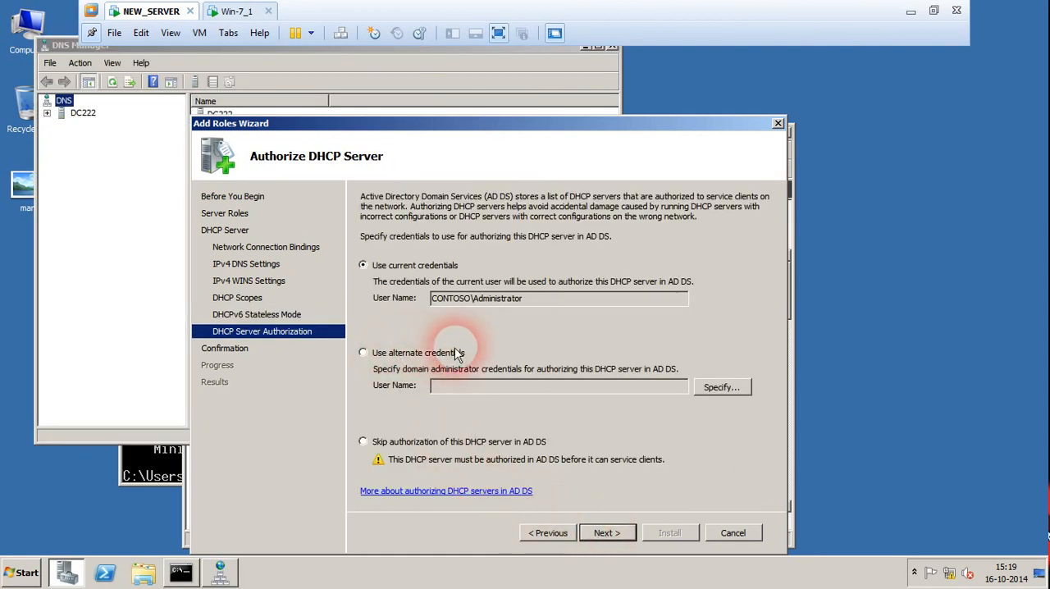
pyautogui.click(606, 534)
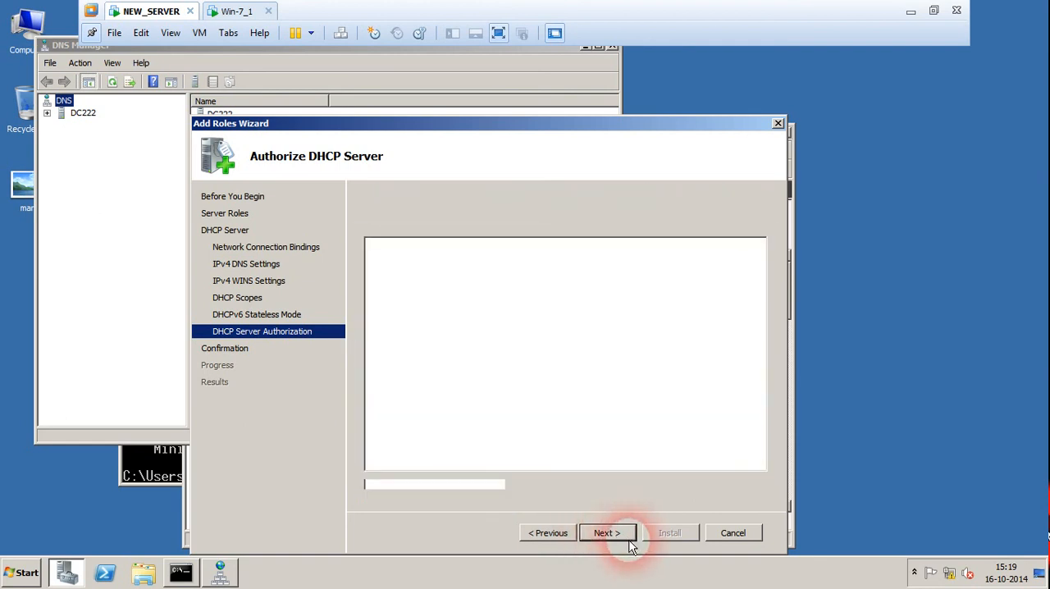
pyautogui.click(669, 534)
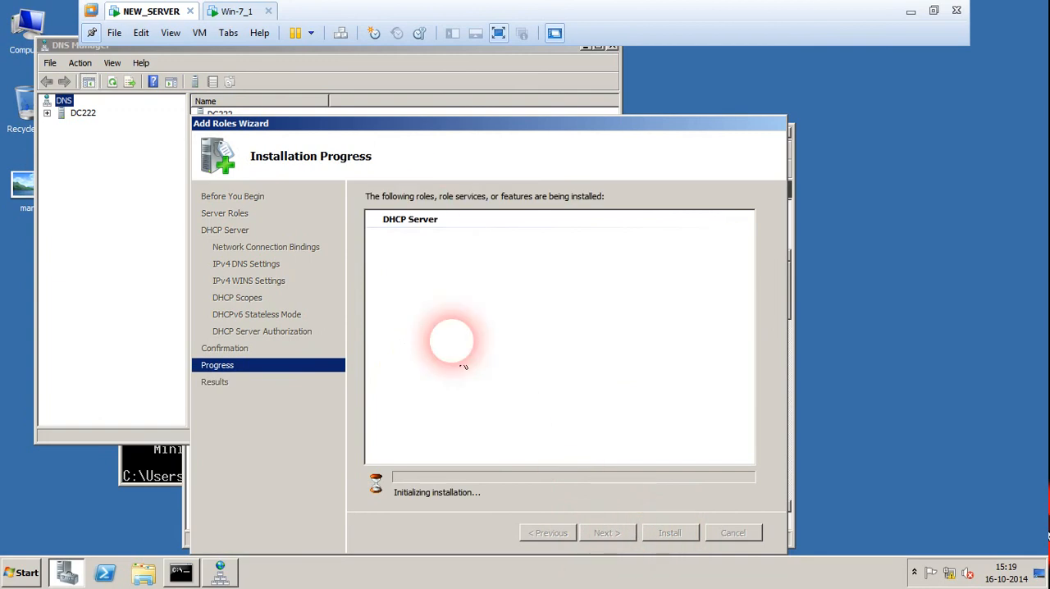
# Close the DNS Manager window and refresh the server's desktop
pyautogui.click(611, 46)
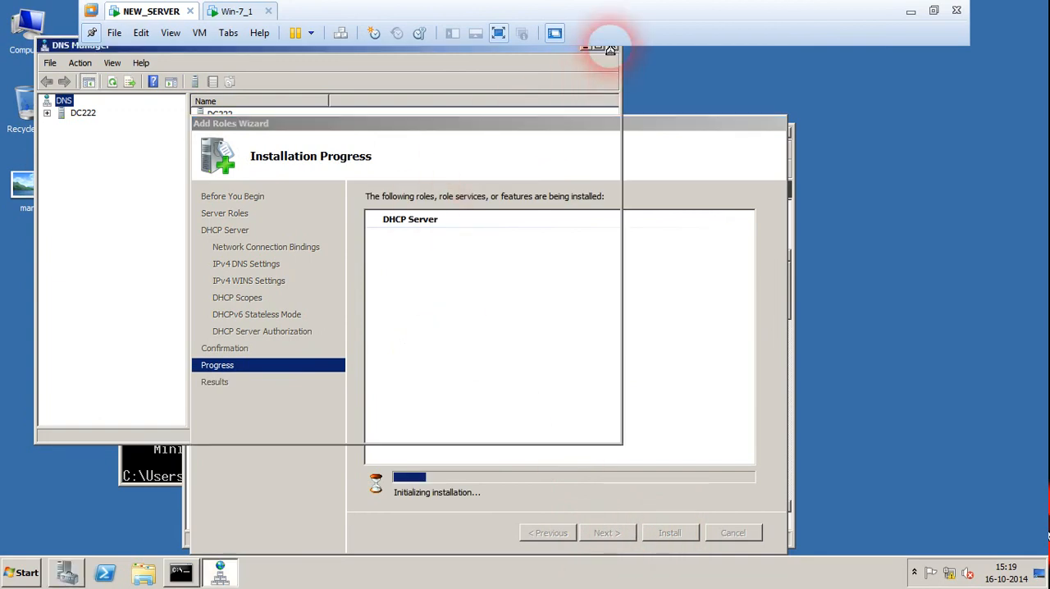
pyautogui.rightClick(856, 184)
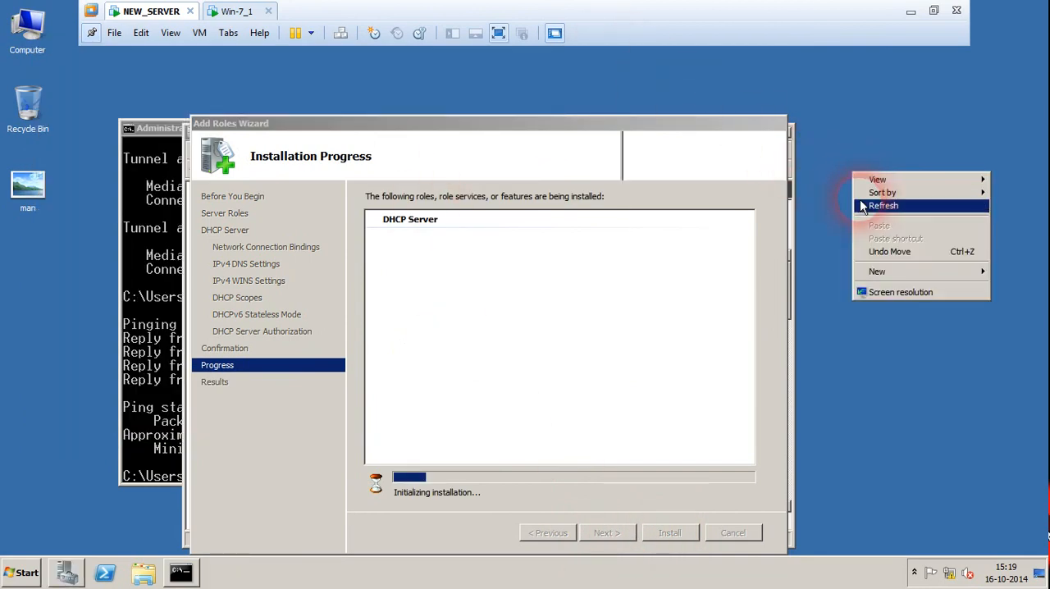
pyautogui.click(865, 205)
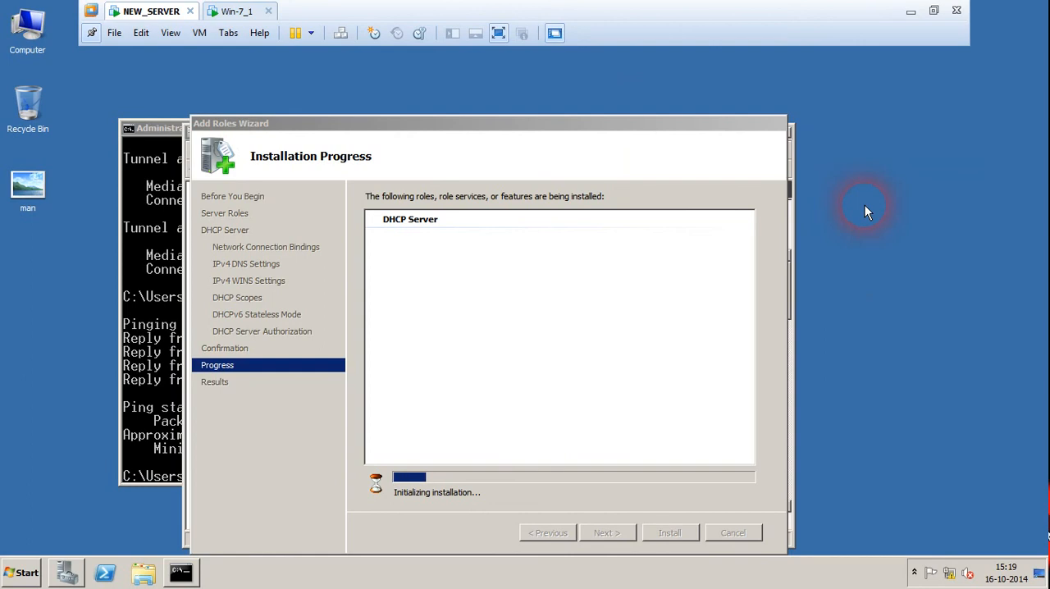